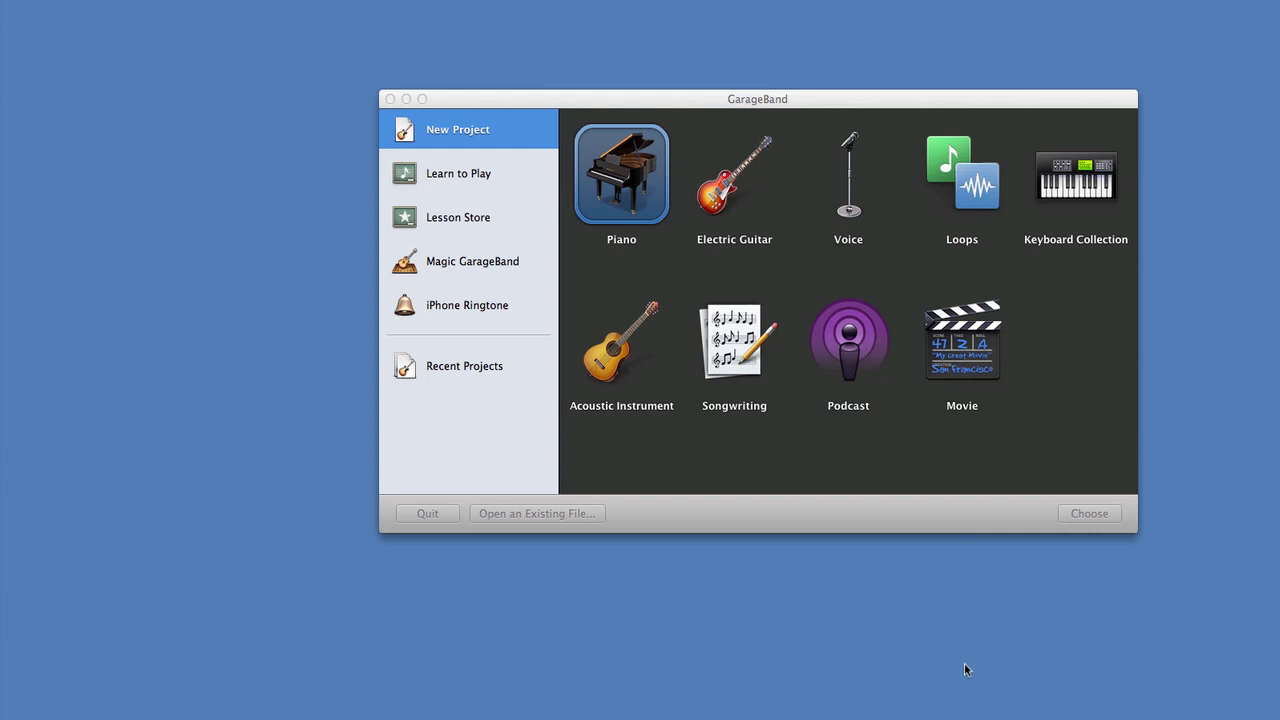
- Select the Podcast template in the New Project chooser
left_click(851, 361)
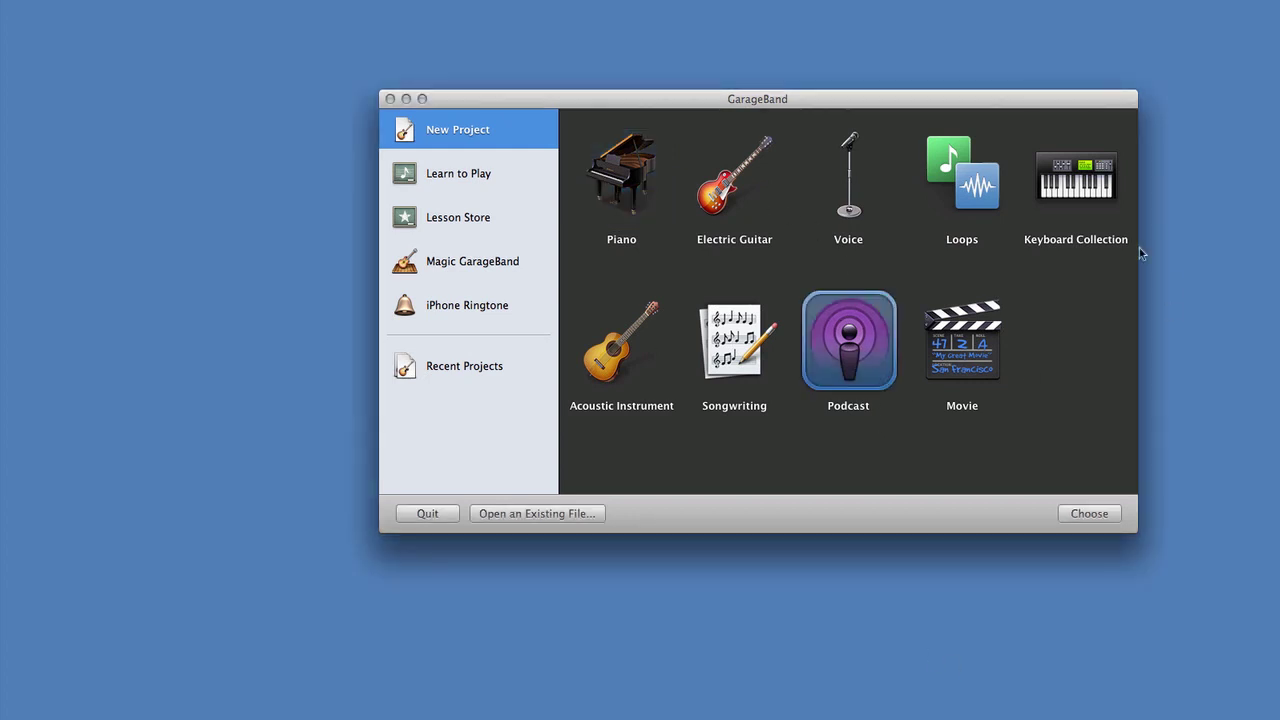
- Create the Podcast project named '4', keeping the Junk folder as its location
double_click(850, 338)
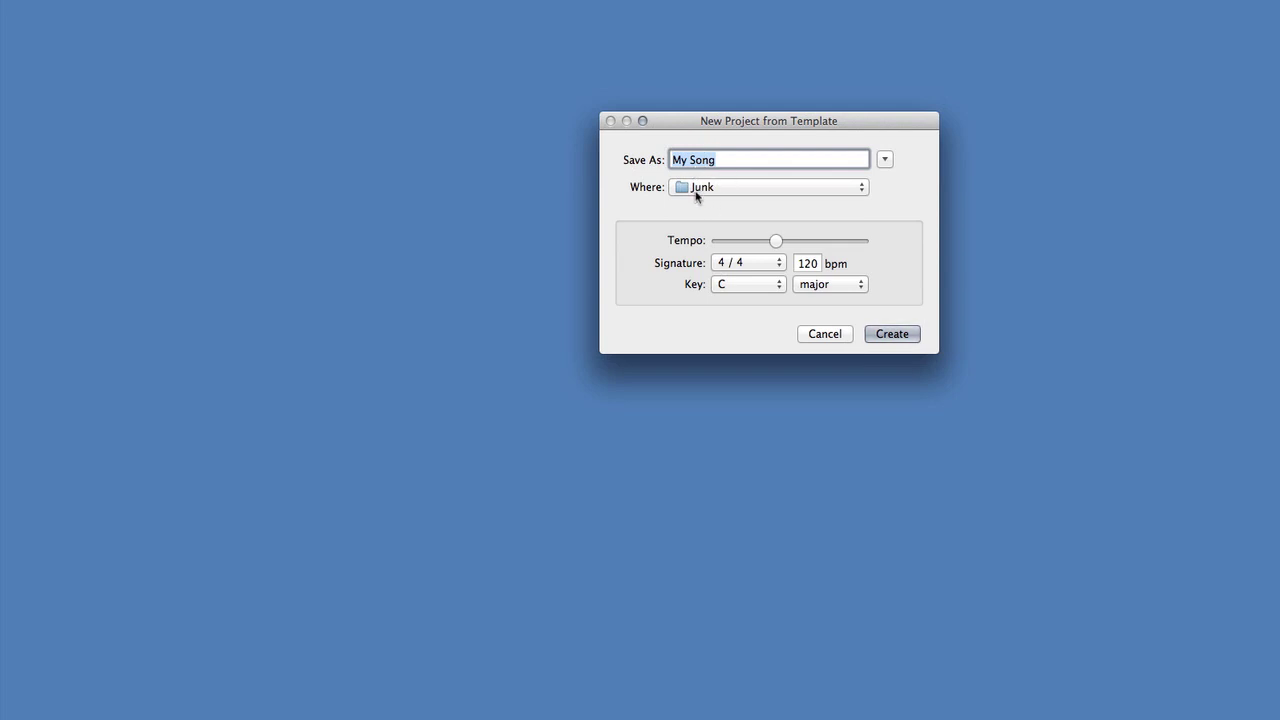
type("4")
left_click(892, 332)
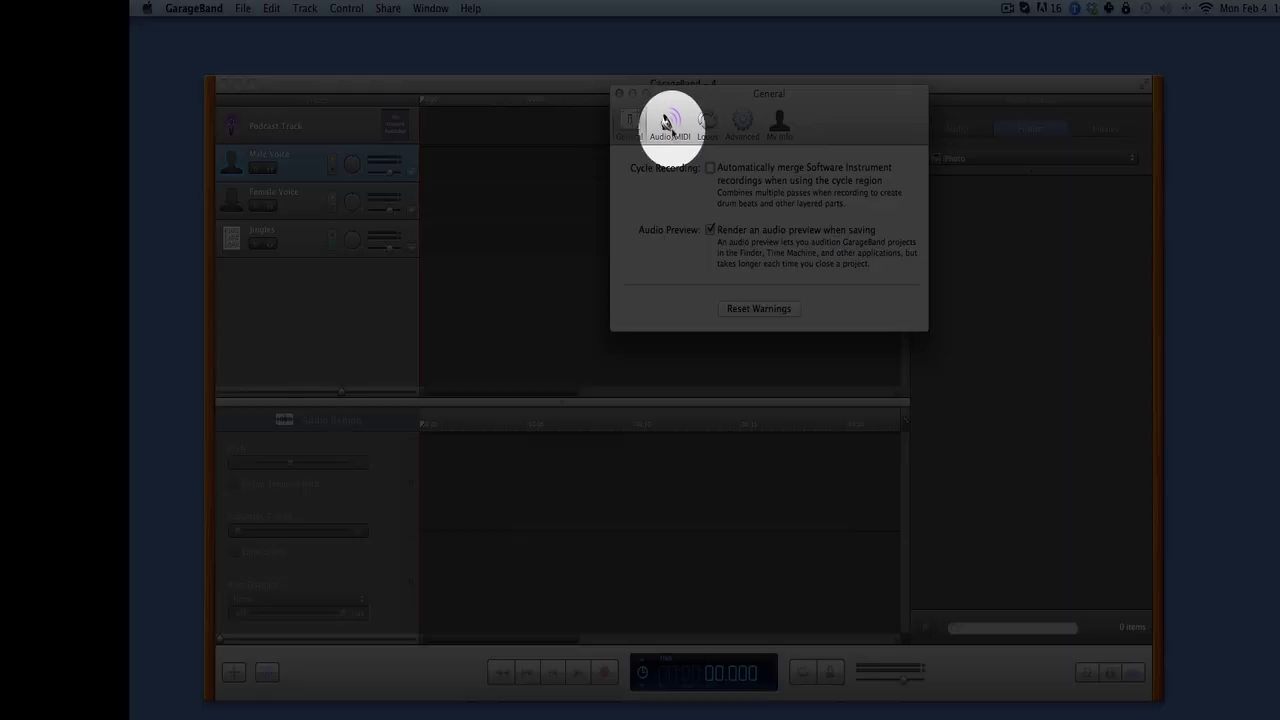
- Set both Audio Output and Audio Input to PreSonus FireStudio in Audio/MIDI preferences
left_click(667, 122)
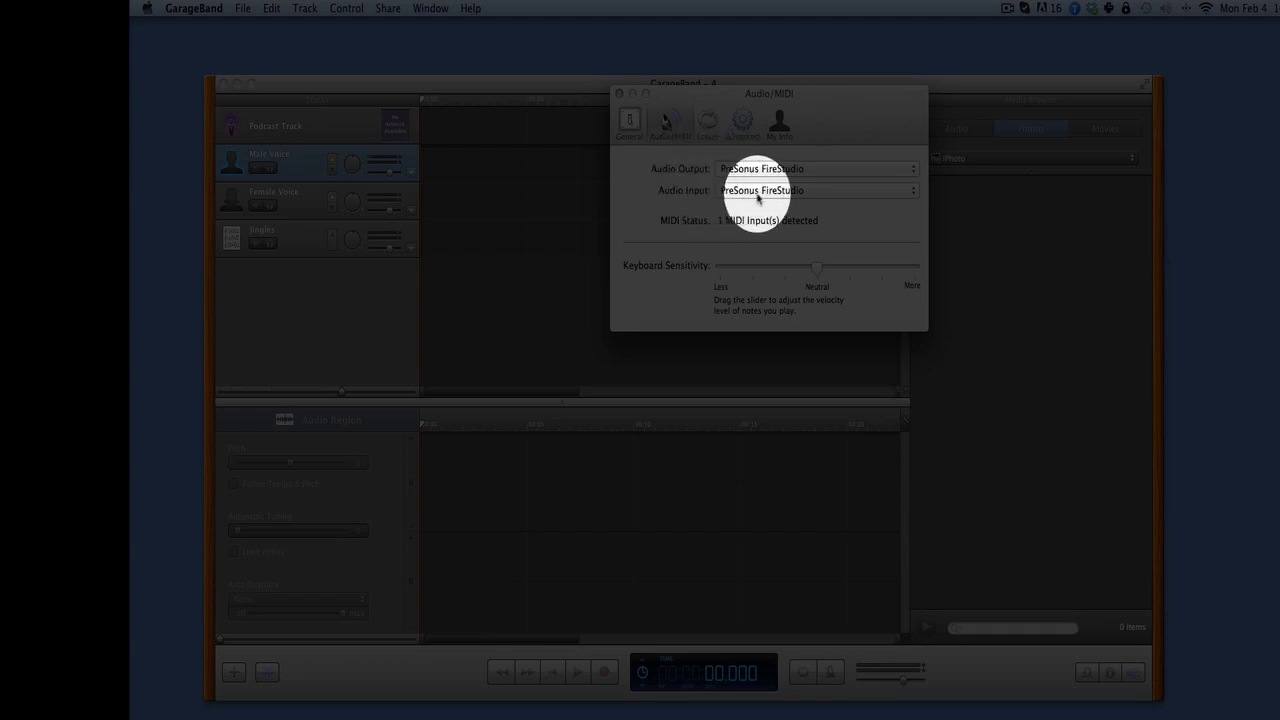
left_click(759, 170)
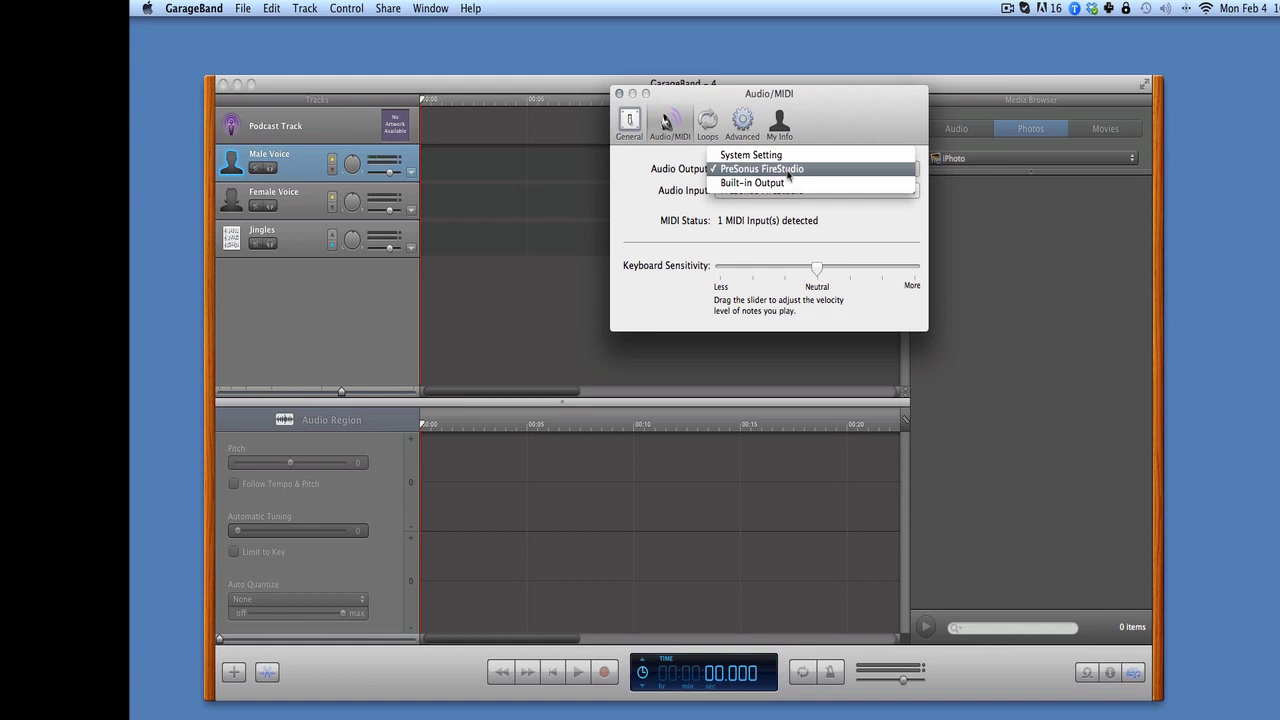
left_click(789, 169)
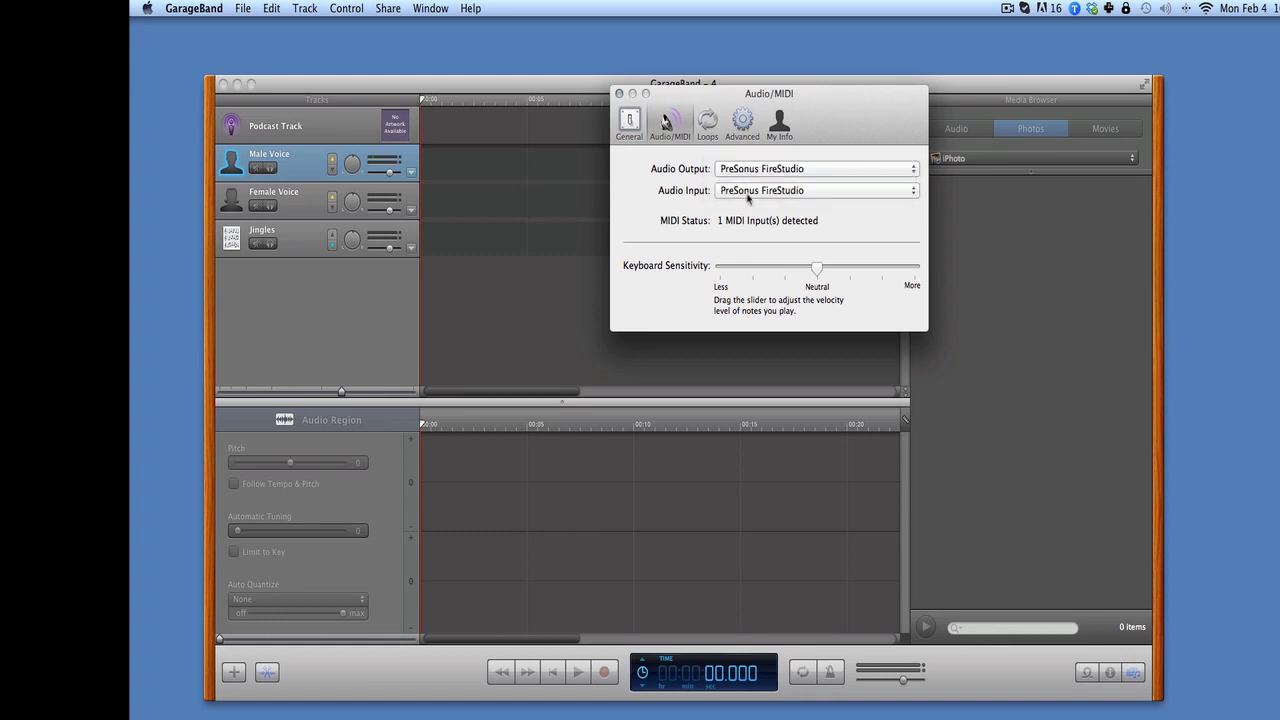
left_click(747, 192)
left_click(747, 193)
left_click(747, 195)
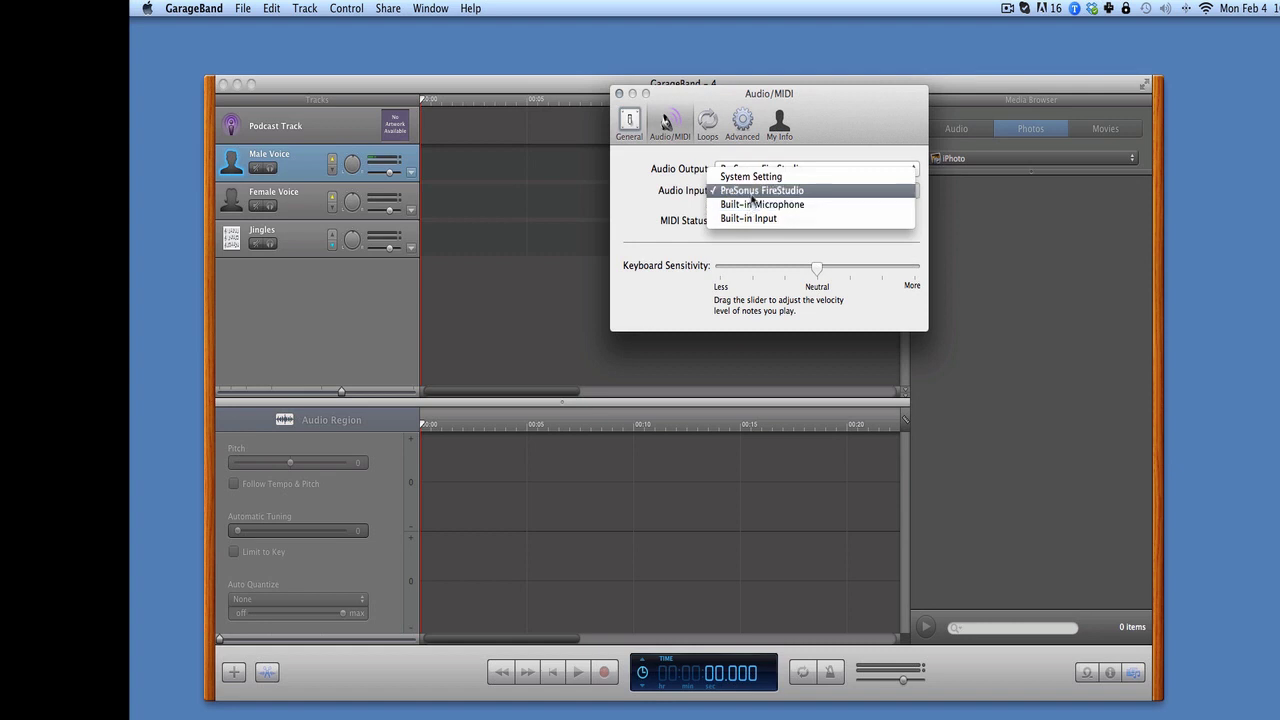
left_click(752, 192)
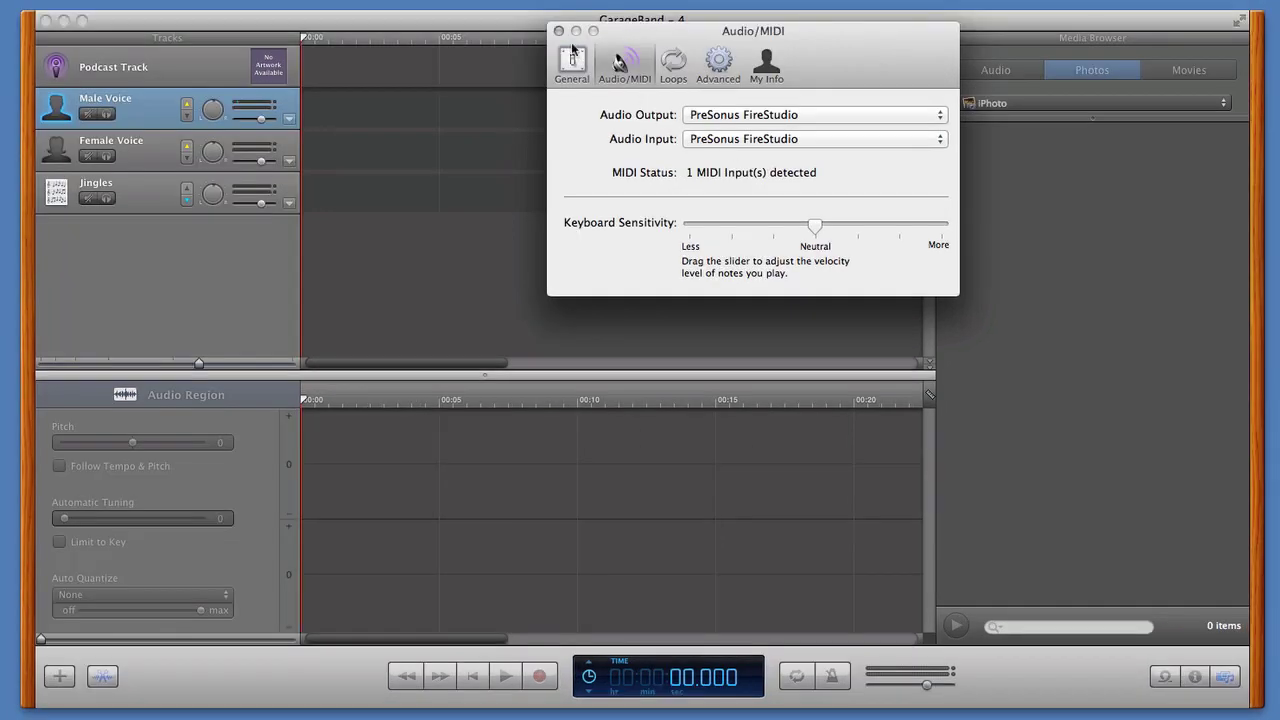
- Close Preferences and record roughly 21 seconds of speech onto the Male Voice track
left_click(619, 93)
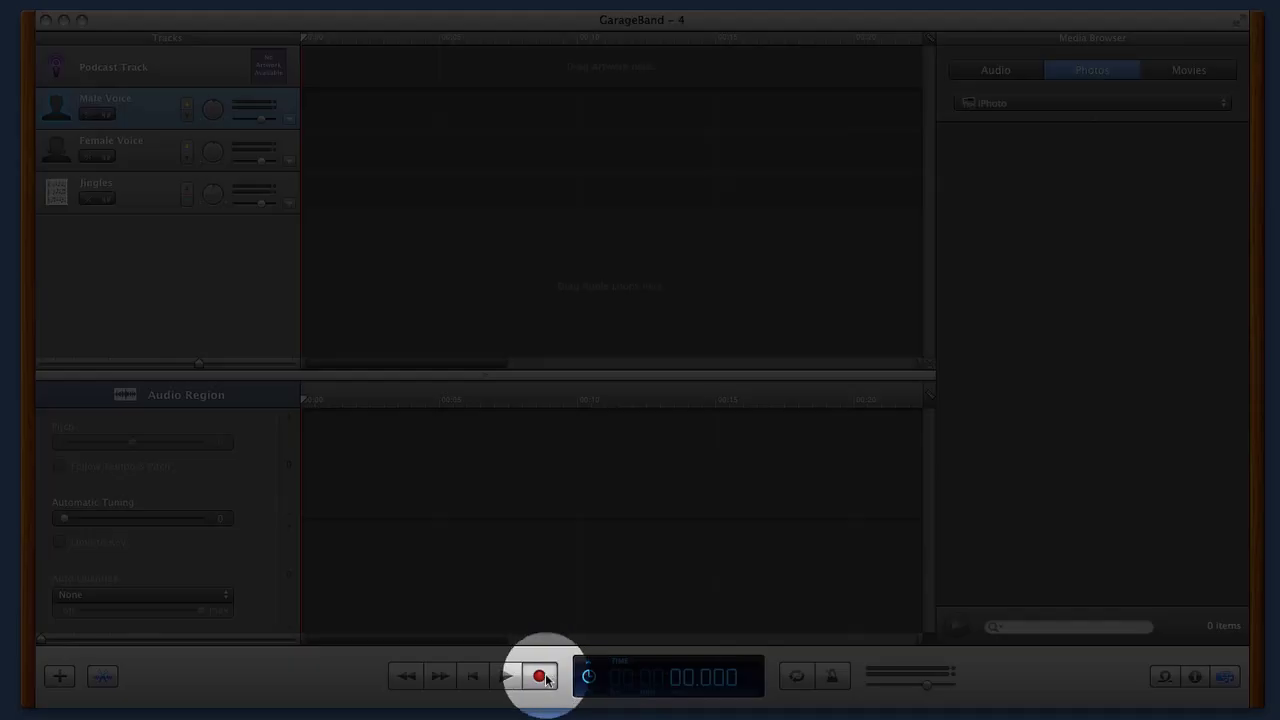
left_click(540, 680)
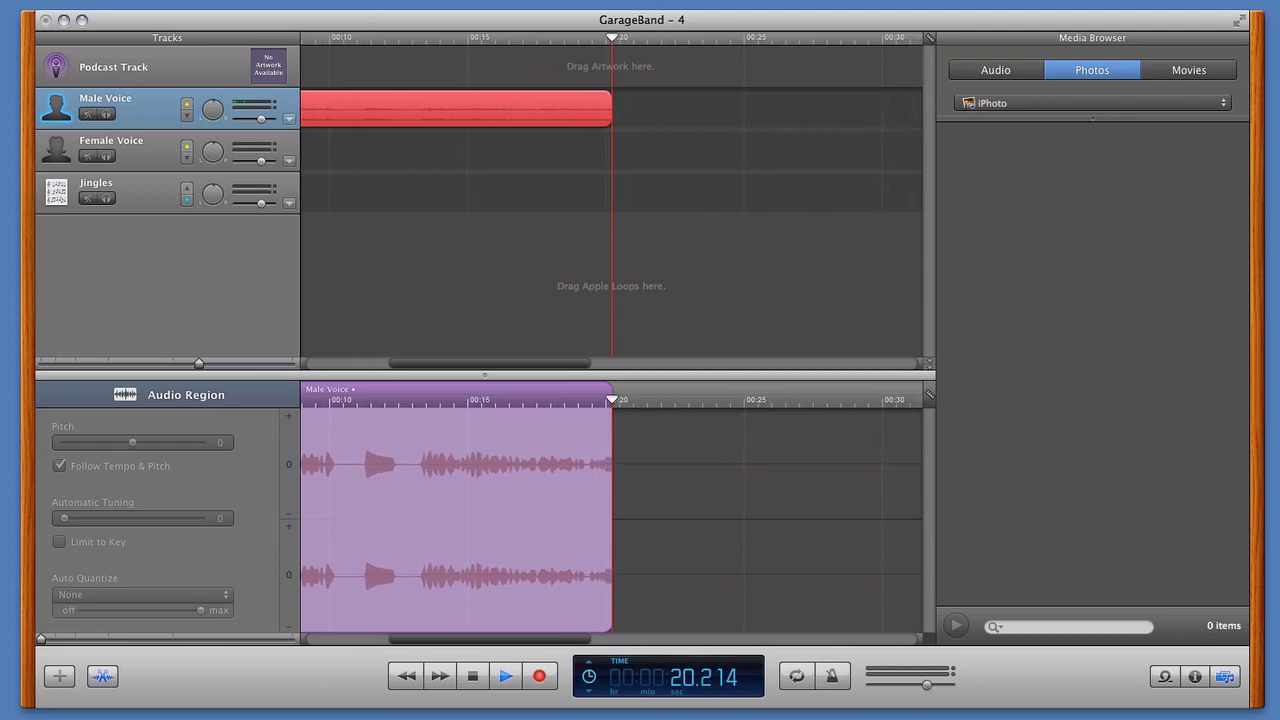
key("space")
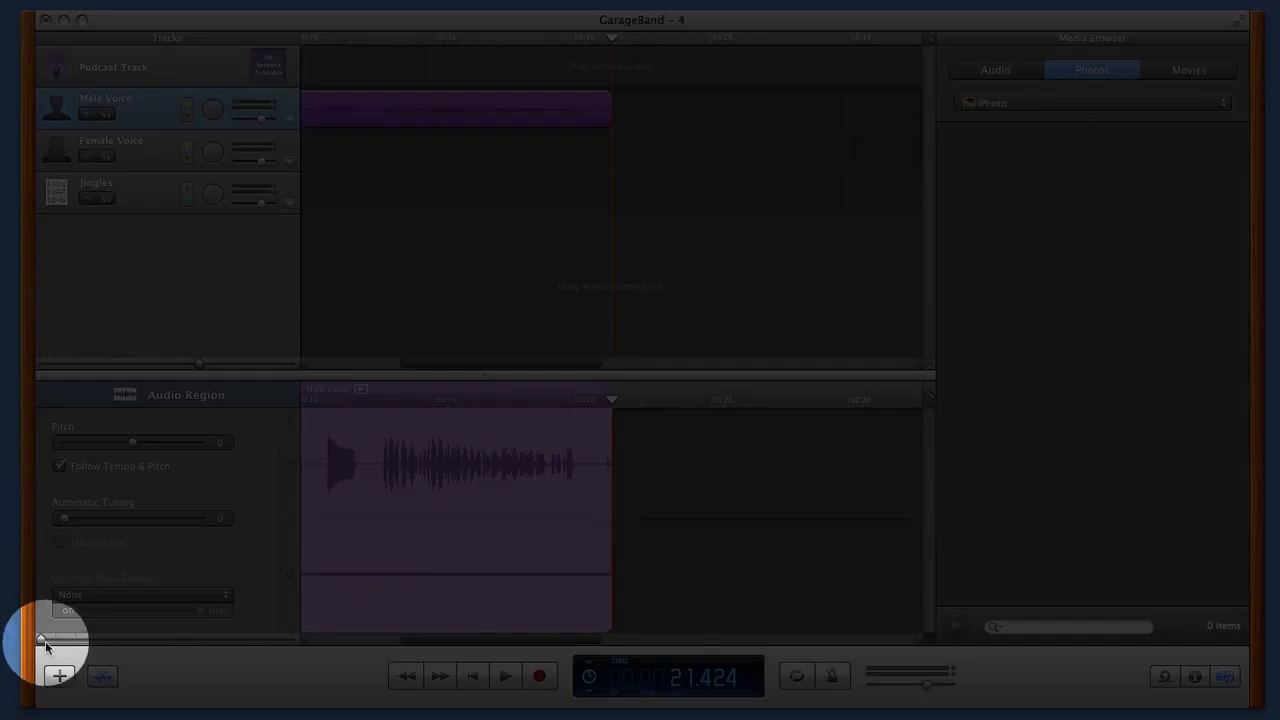
- Zoom in on the Male Voice waveform and play it back to 15.083 seconds
mouse_move(42, 638)
left_mouse_down()
mouse_move(265, 648)
mouse_move(23, 640)
left_mouse_up()
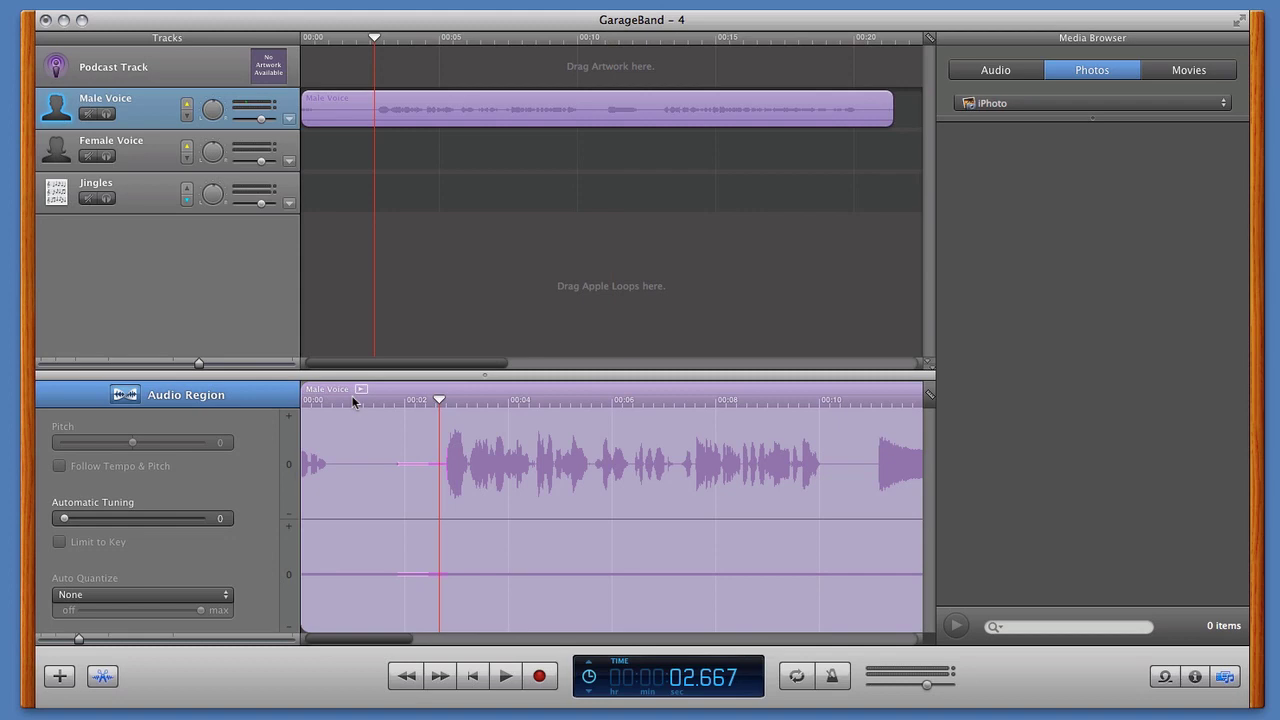
key("space")
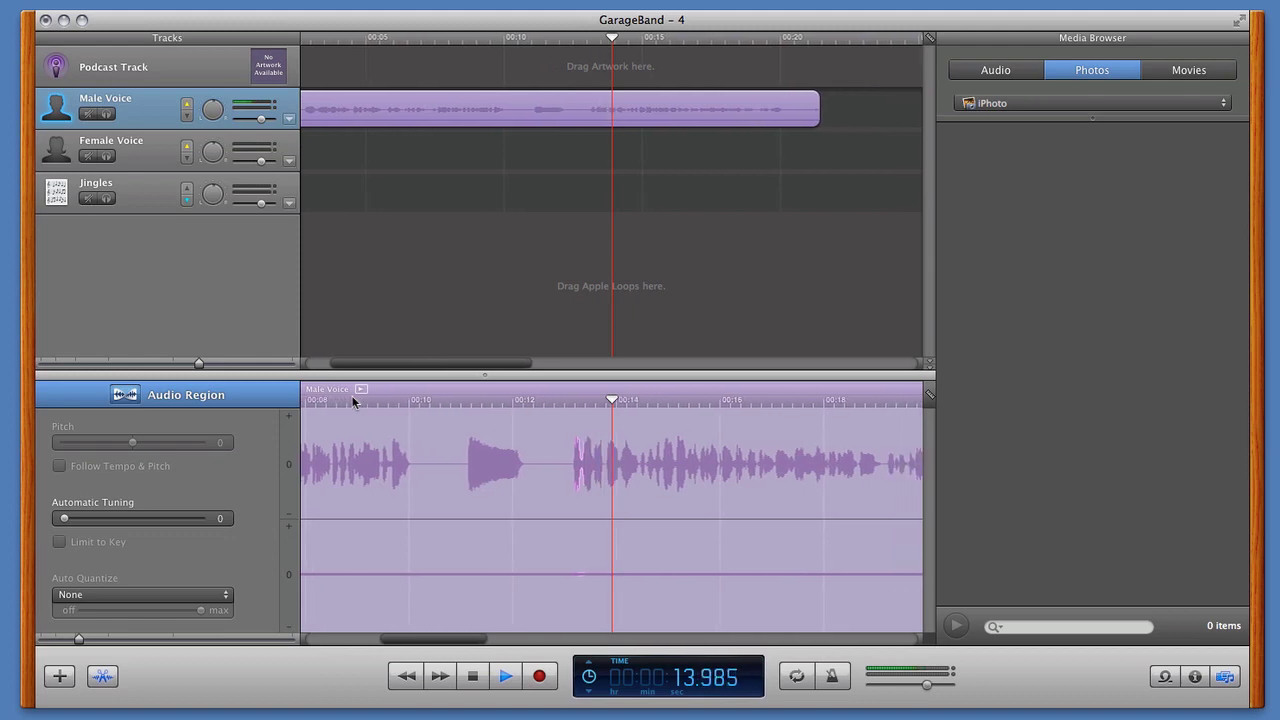
key("space")
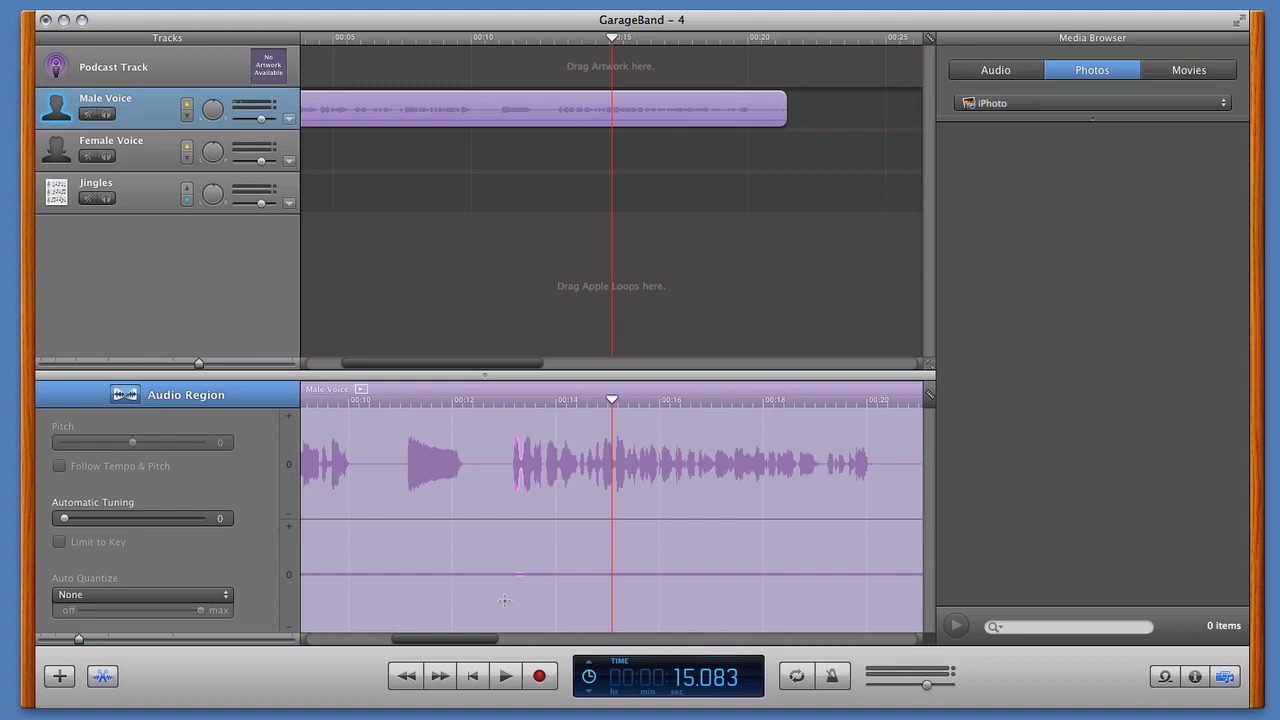
- Delete the 'um' between about 10 and 12.5 seconds and close the gap
left_click_drag(498, 601, 359, 606)
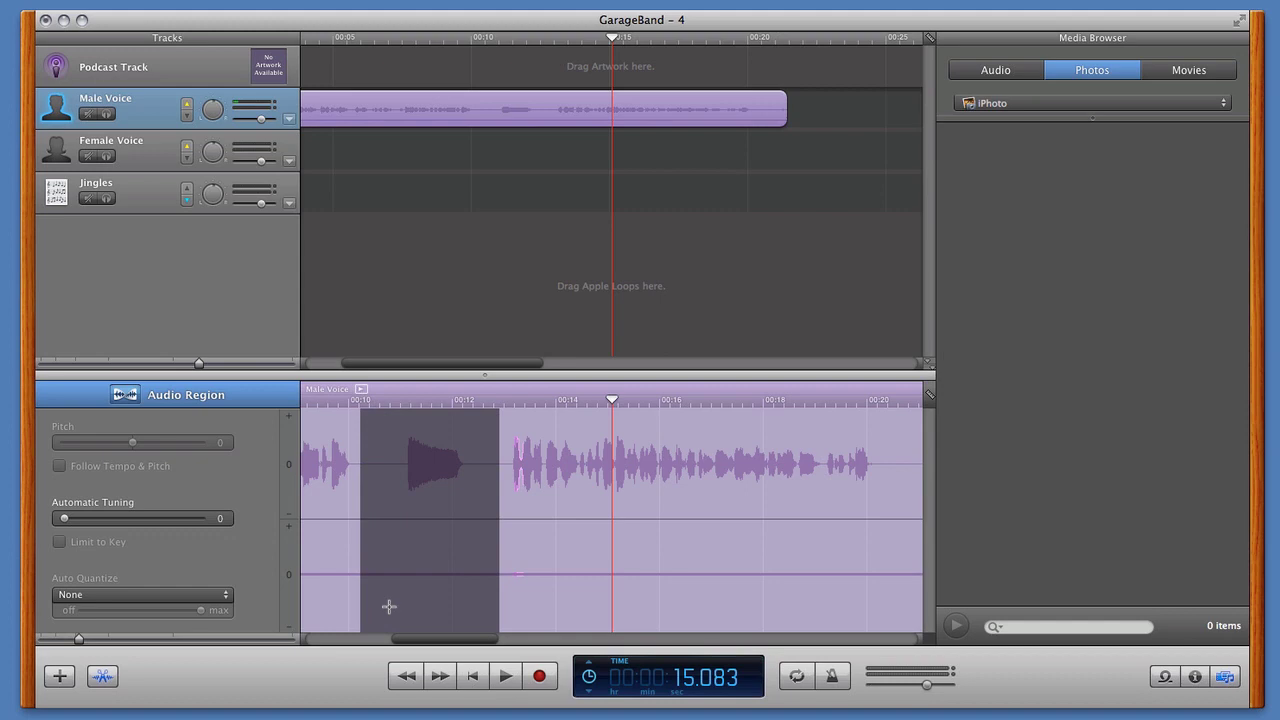
key("Delete")
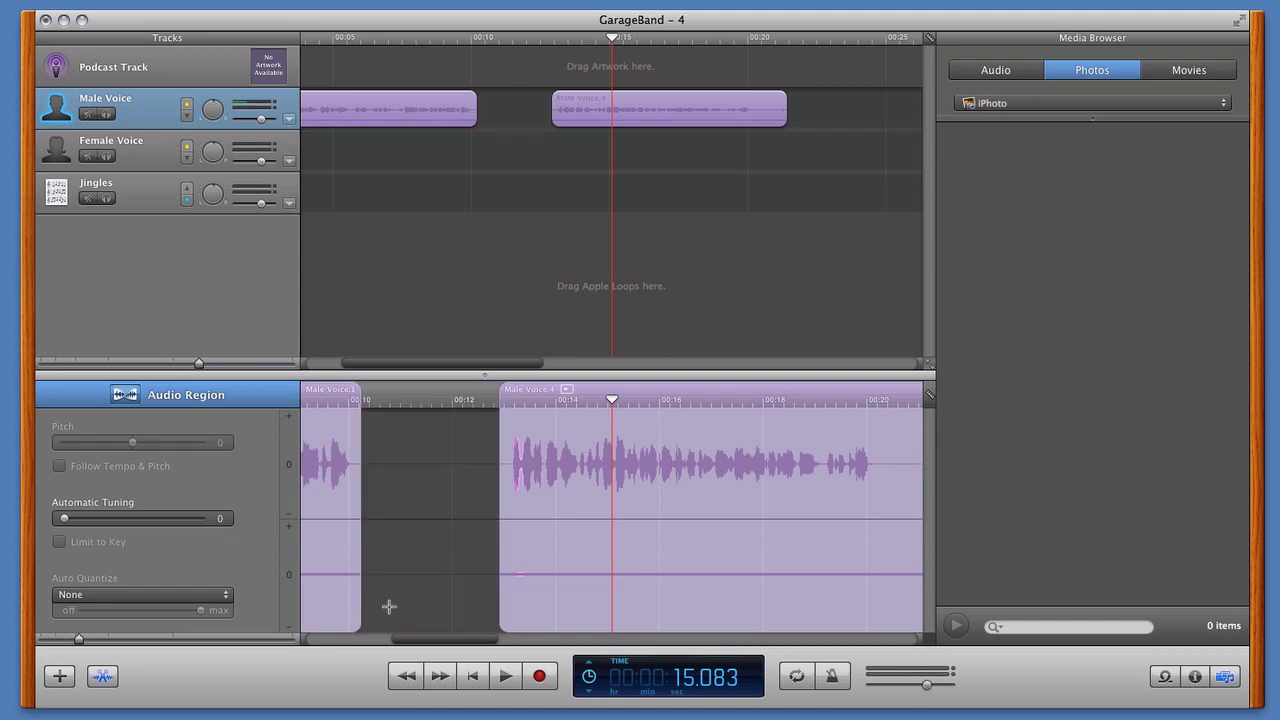
left_click_drag(526, 390, 386, 389)
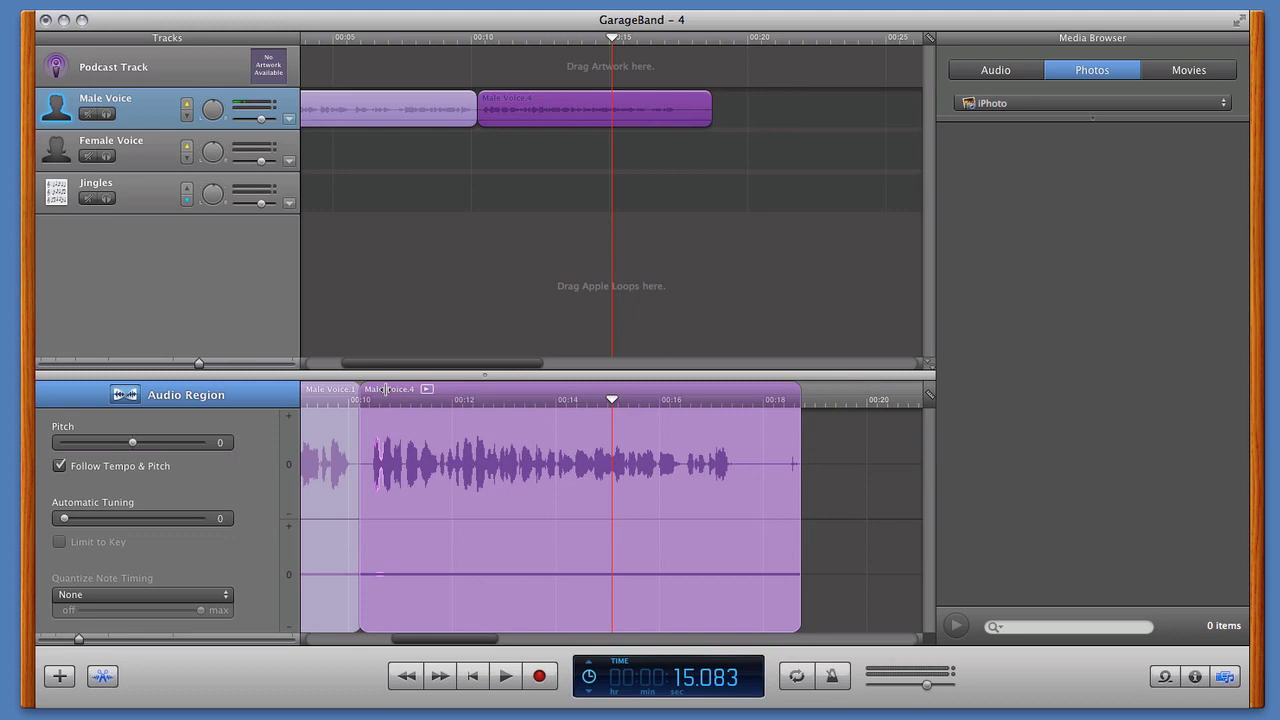
- Preview the edit from about 9 seconds, then scroll back to the recording's start
scroll(430, 440, "left", 5)
left_click(590, 399)
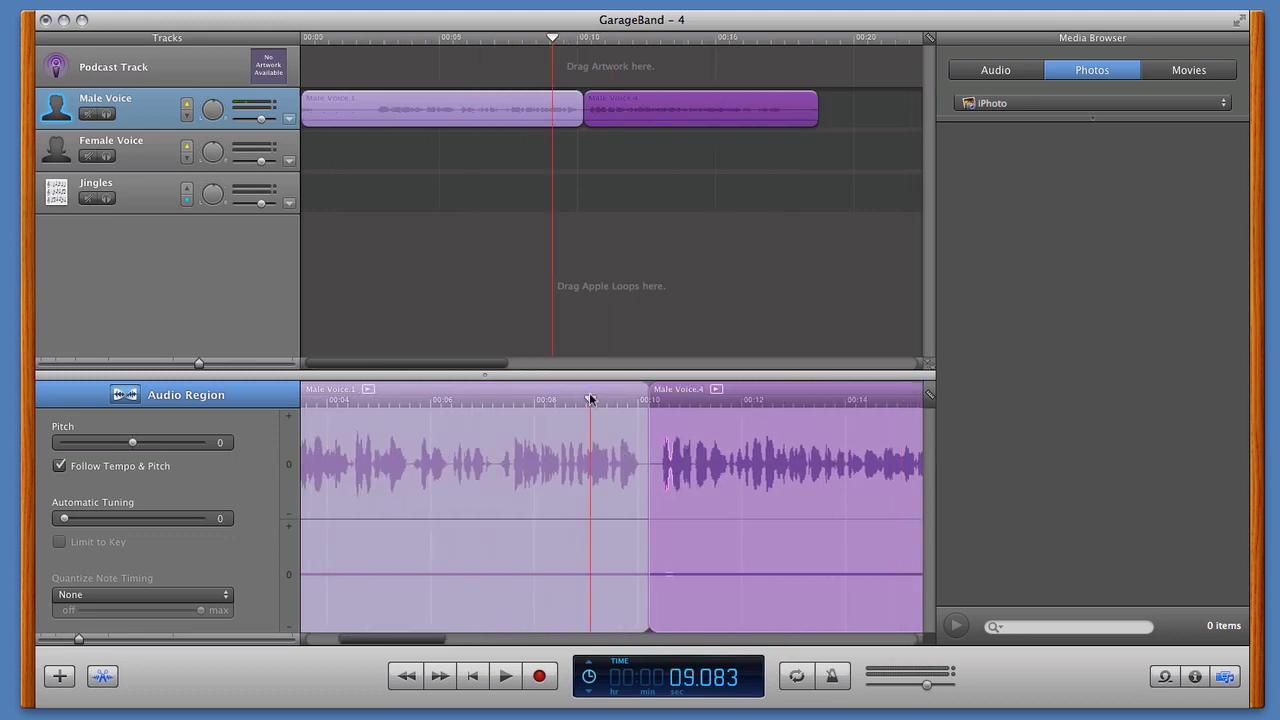
key("space")
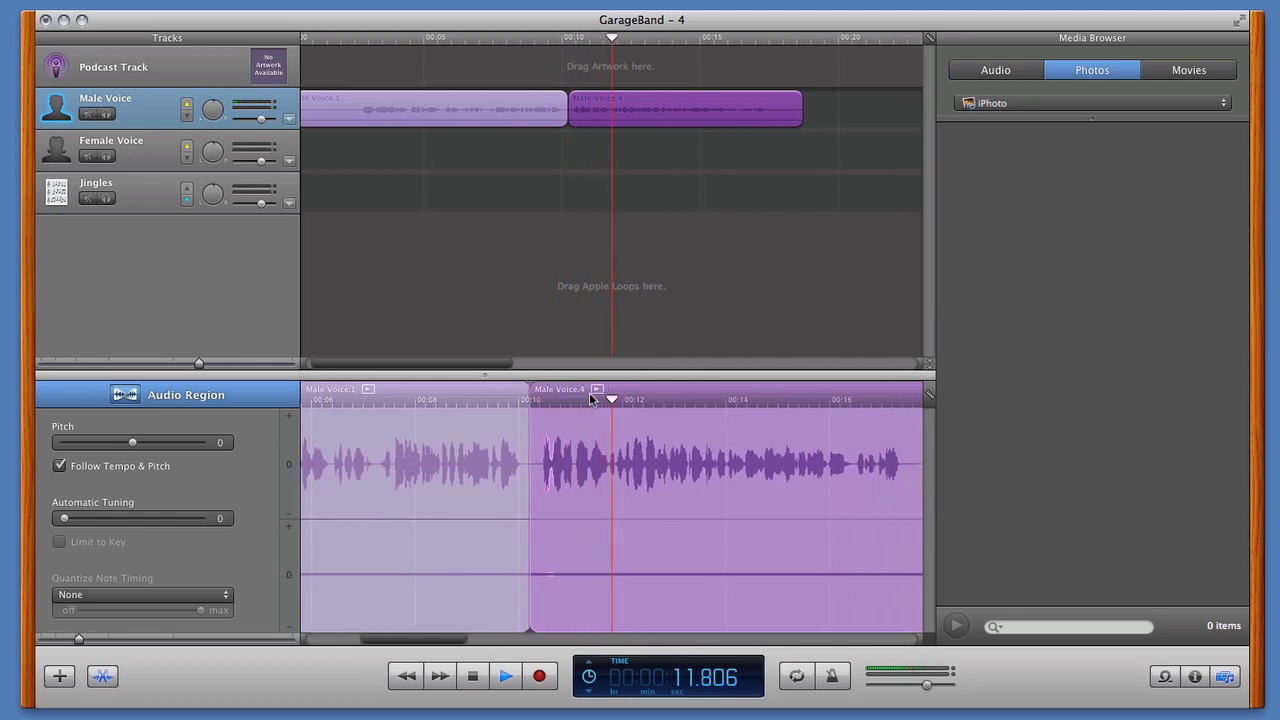
key("space")
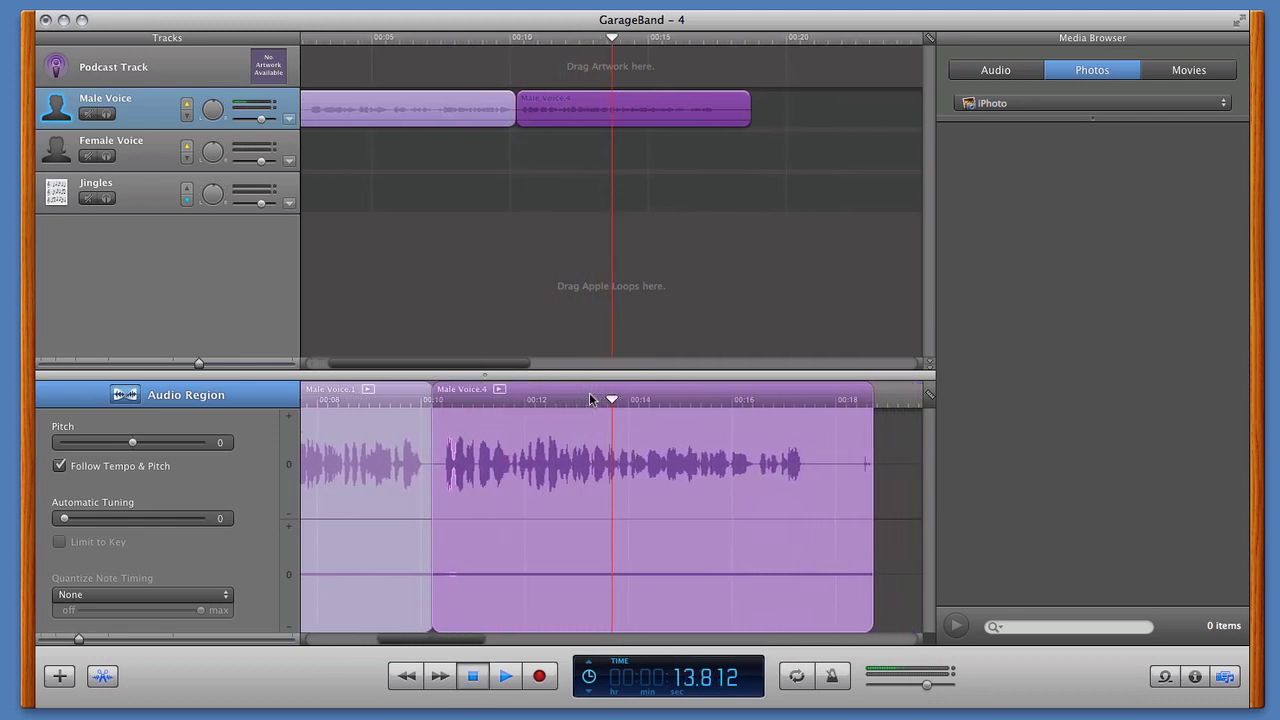
scroll(524, 484, "left", 10)
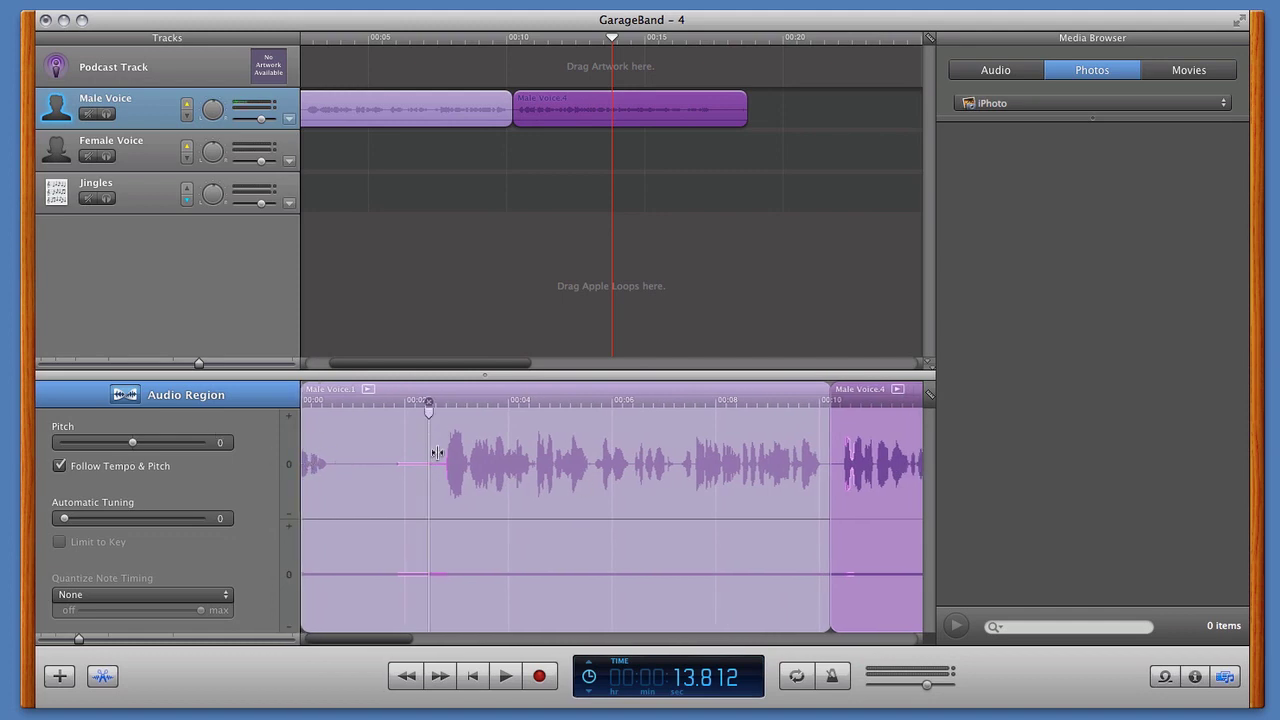
- Delete the silent lead-in, move Male Voice.6 to 00:00 and butt Male Voice.4 against it
left_click_drag(428, 602, 296, 597)
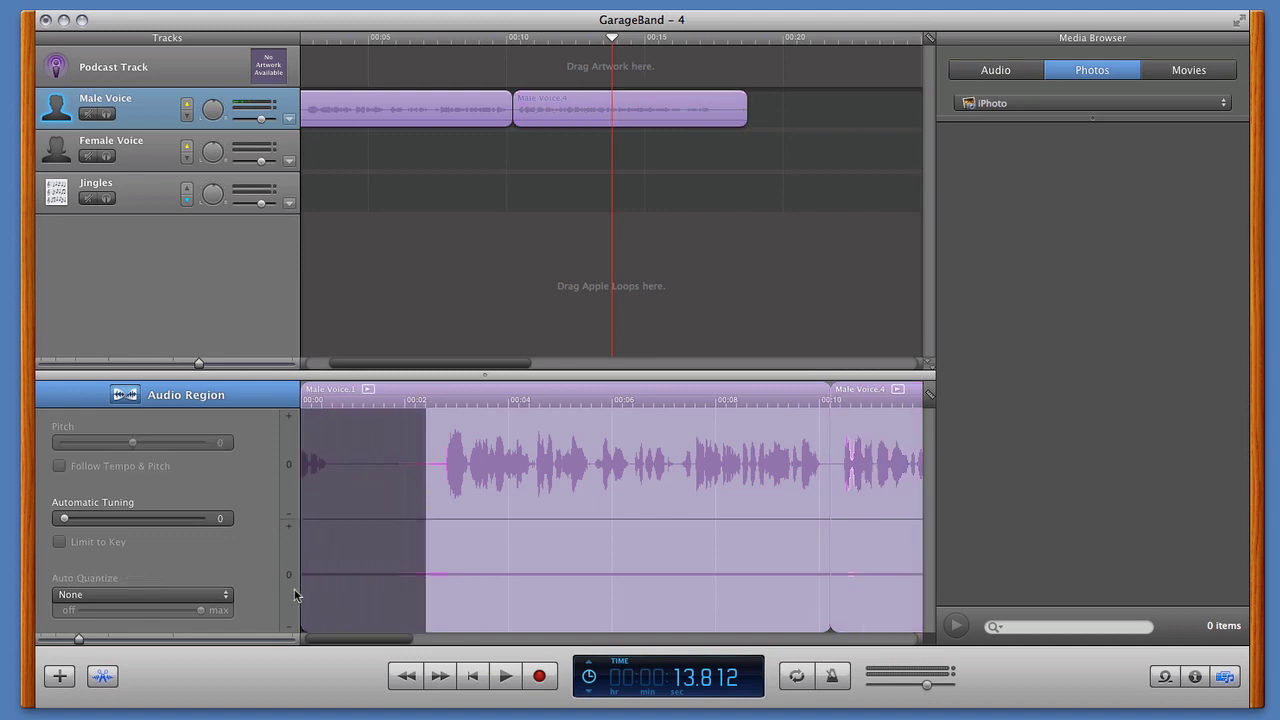
key("Delete")
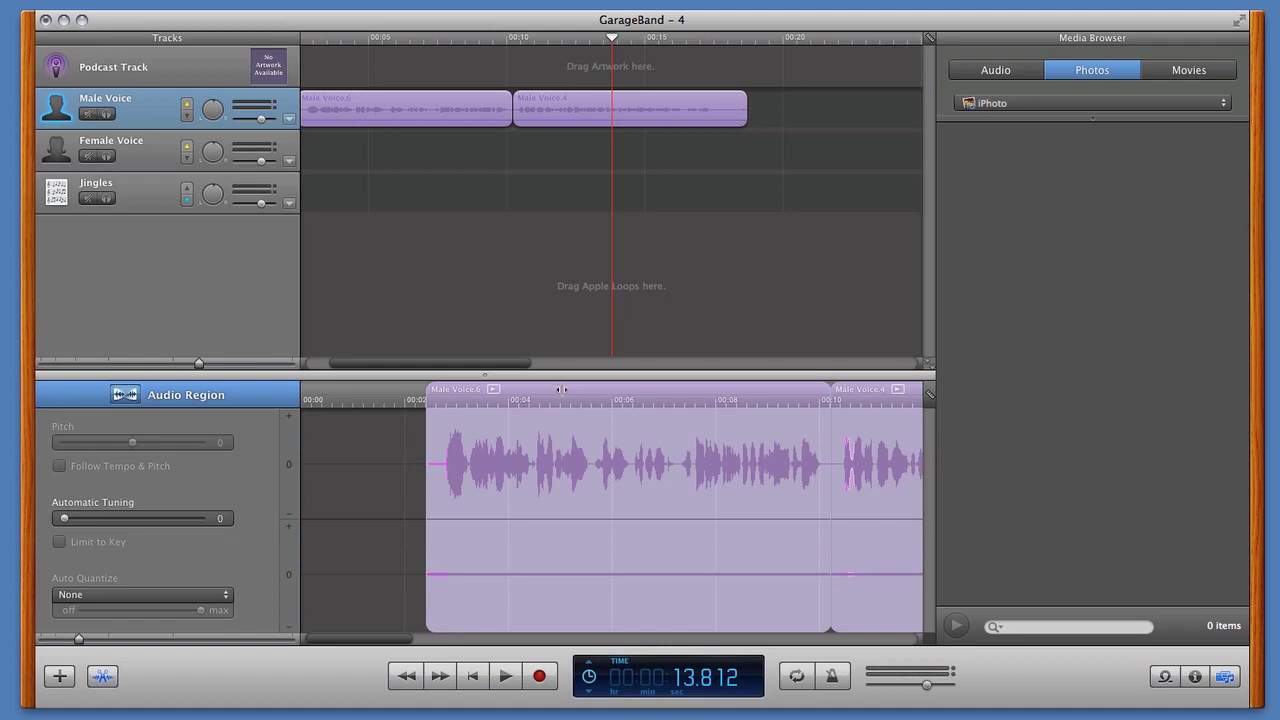
left_click_drag(561, 389, 436, 393)
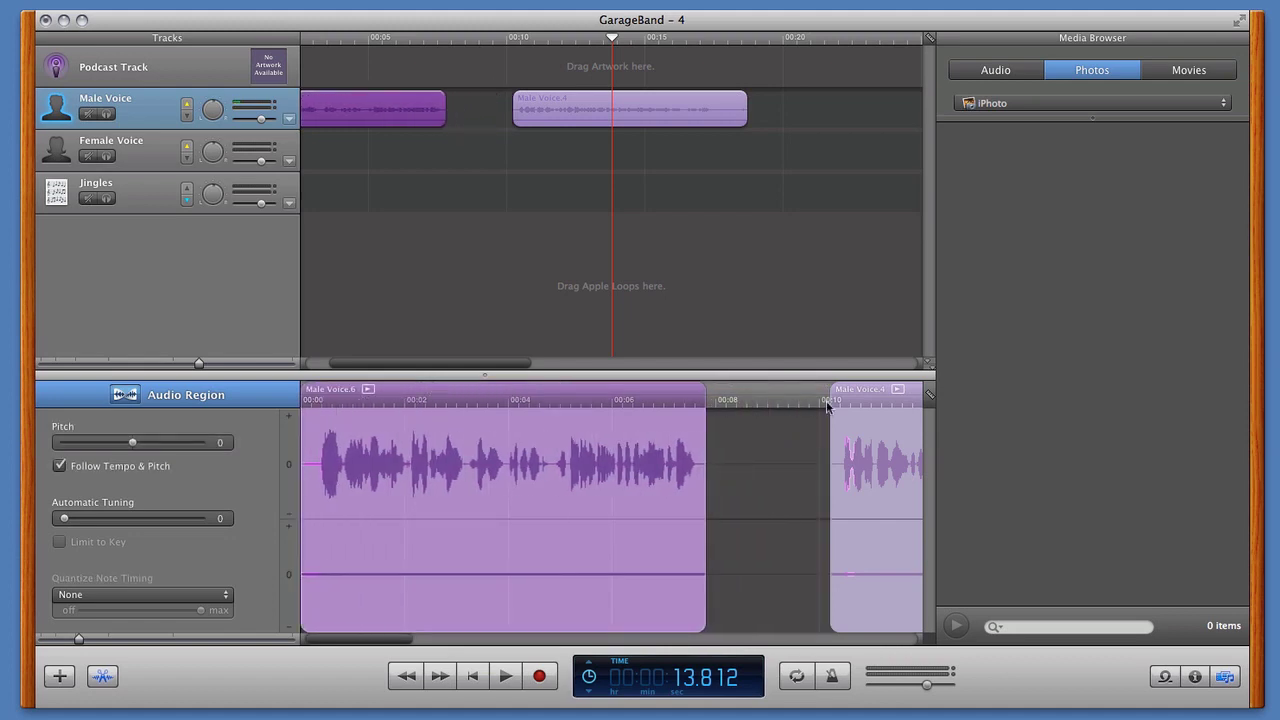
left_click_drag(863, 396, 737, 396)
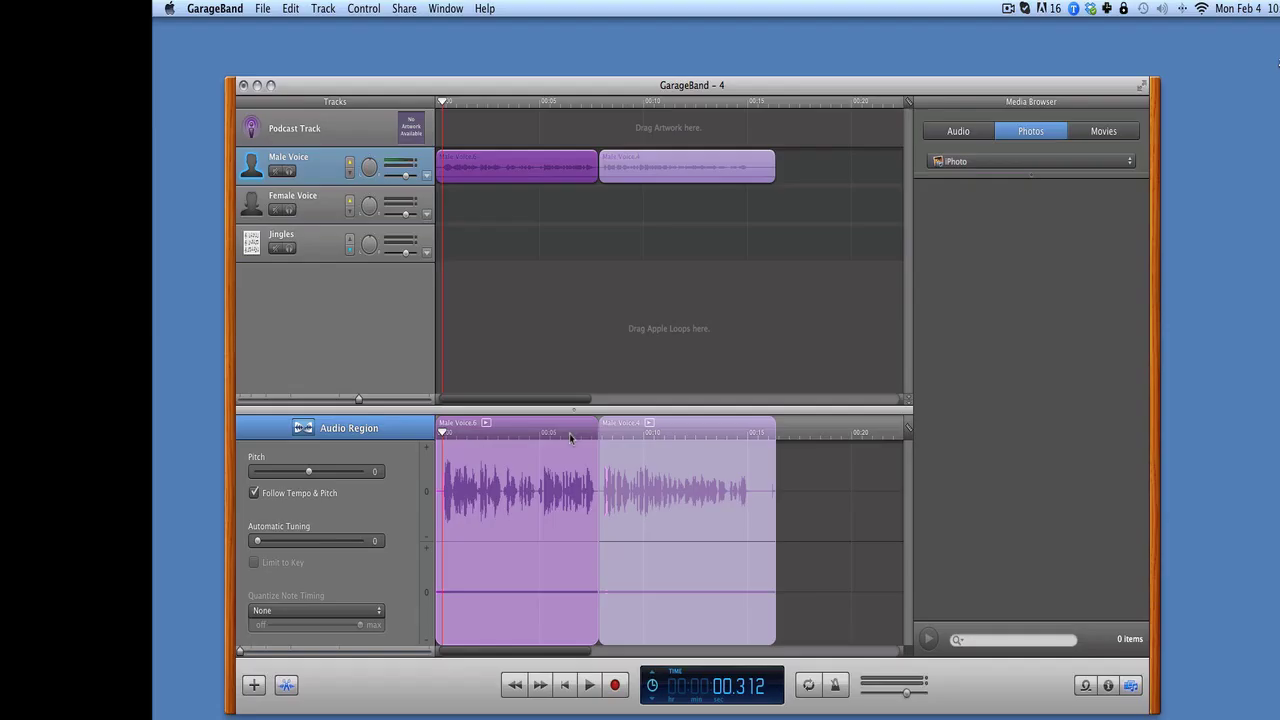
- Play the trimmed recording from zero and stop at 09.261
key("space")
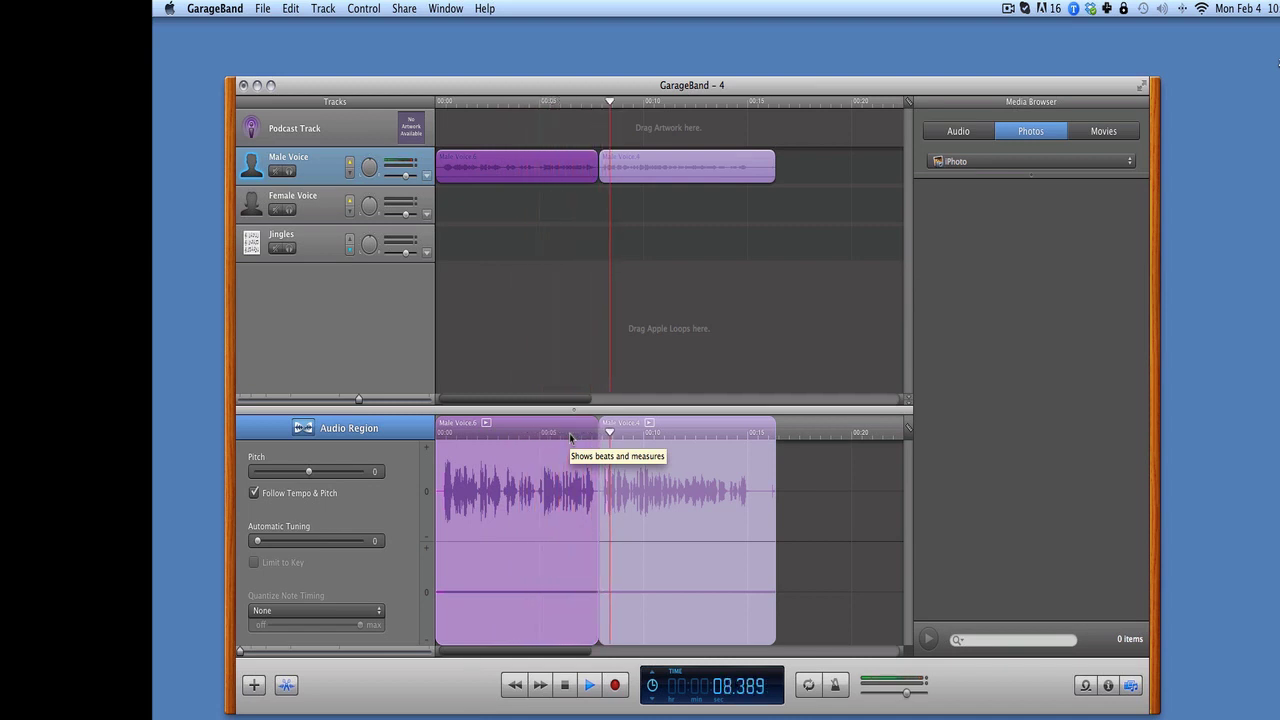
key("space")
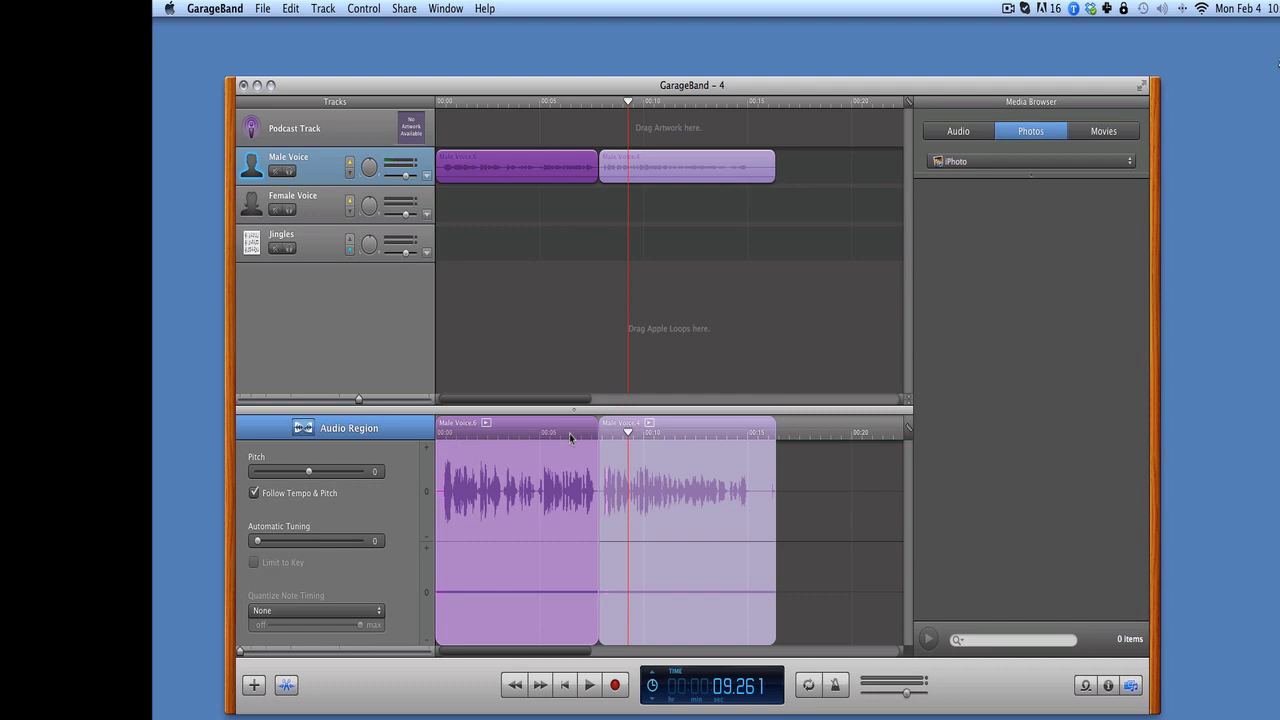
- Export the podcast to disk using MP3 Encoder with the Spoken Podcast audio setting
left_click(398, 8)
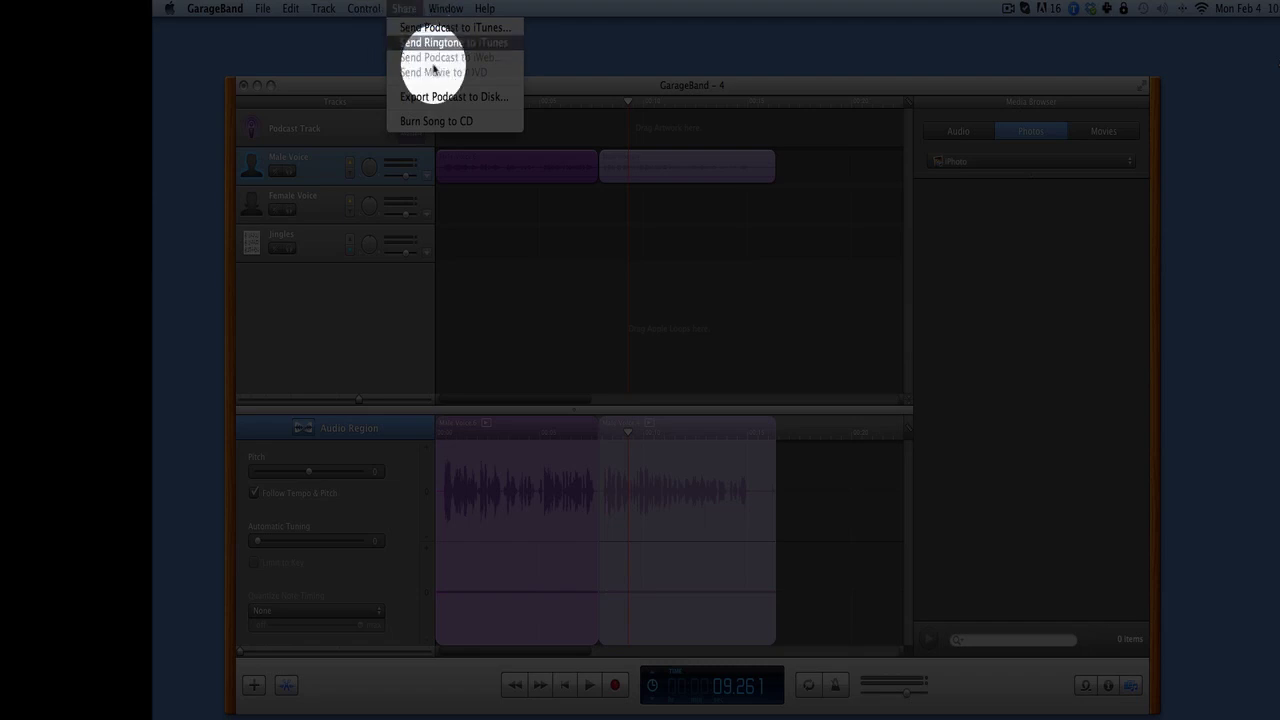
left_click(436, 97)
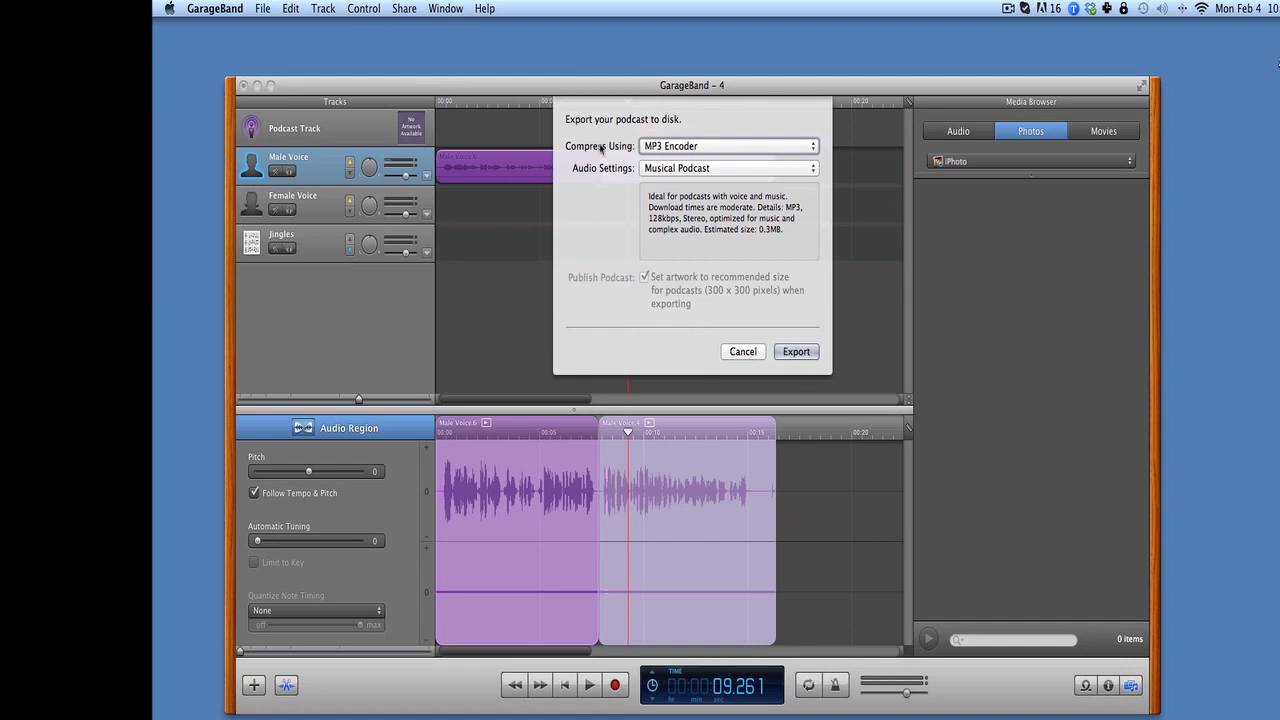
left_click(698, 147)
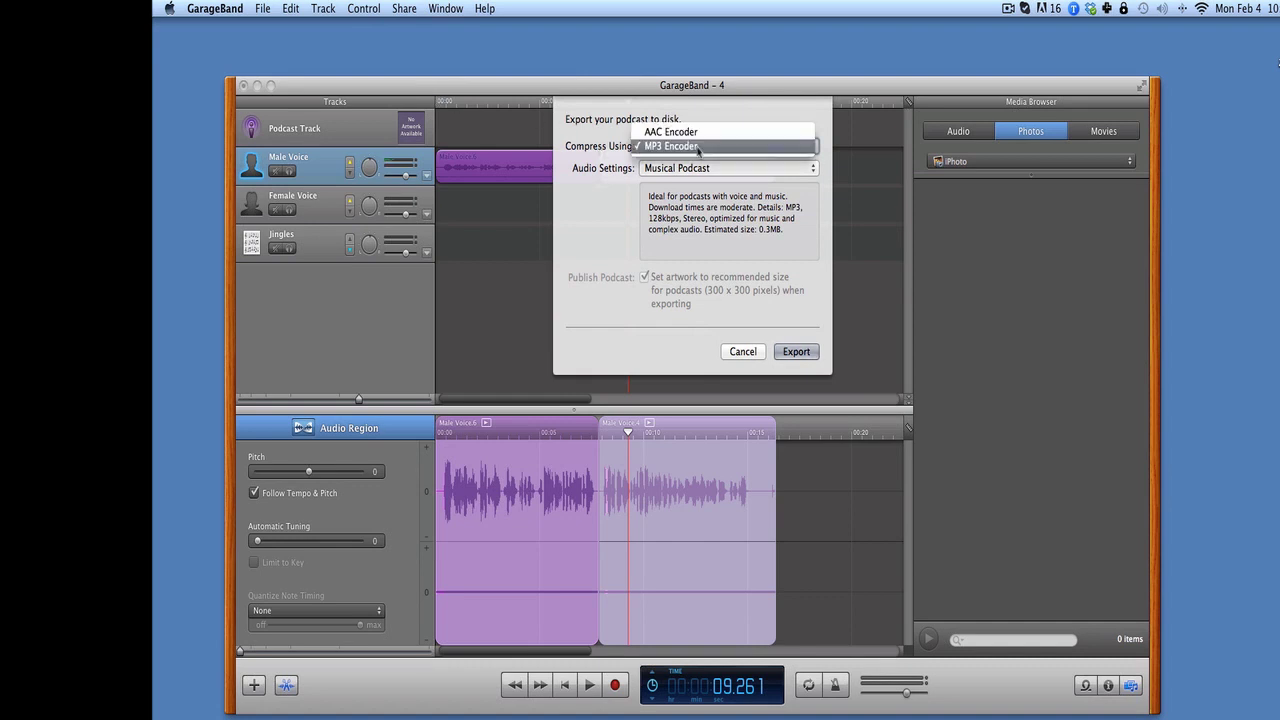
left_click(698, 147)
left_click(699, 169)
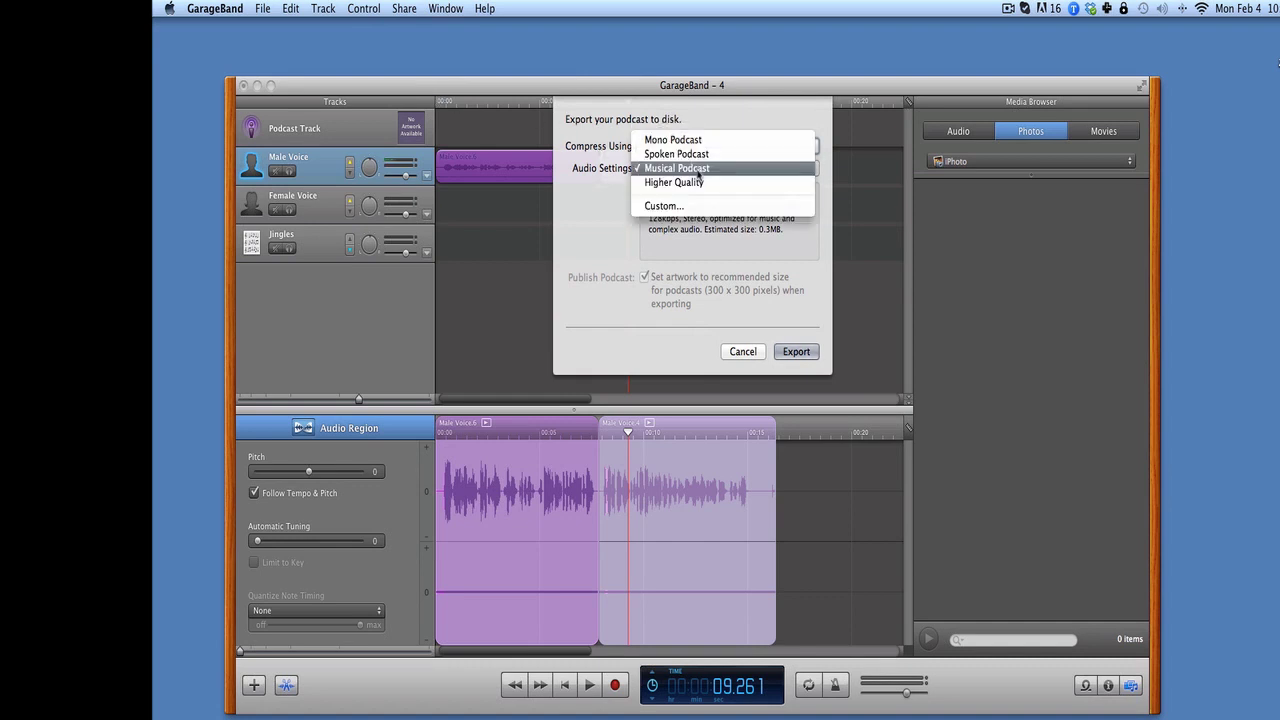
left_click(692, 155)
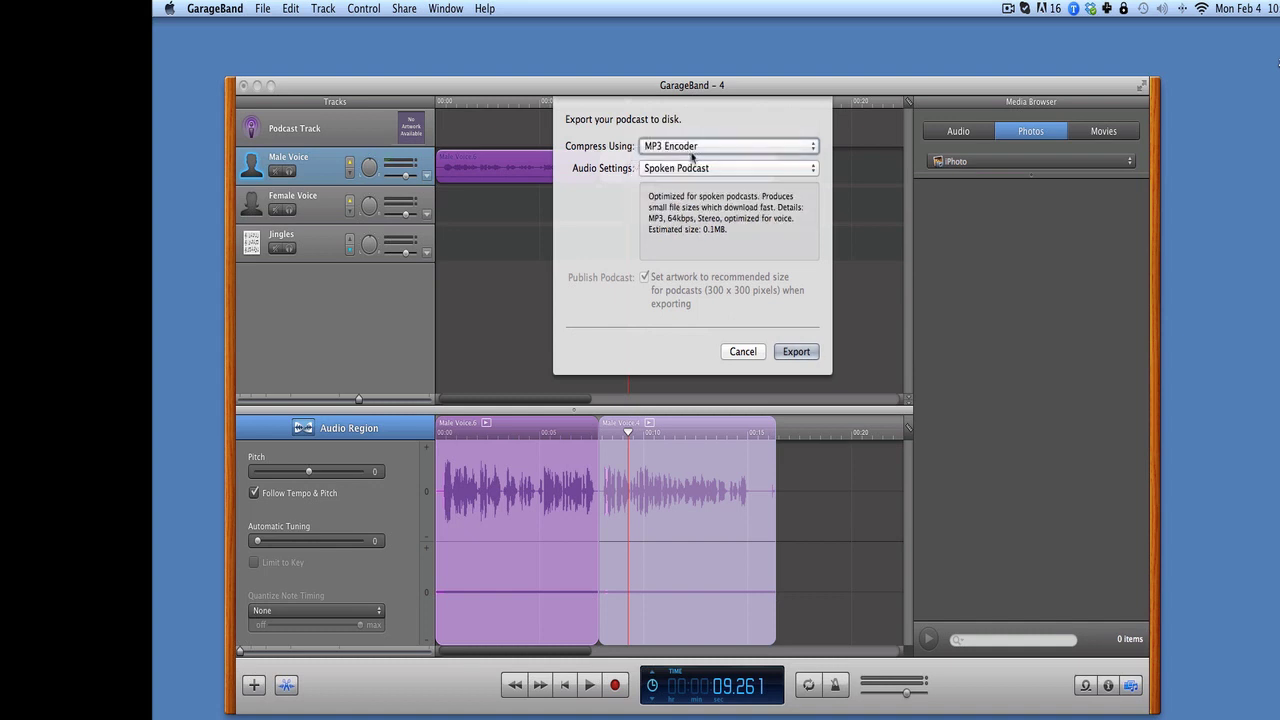
left_click(794, 353)
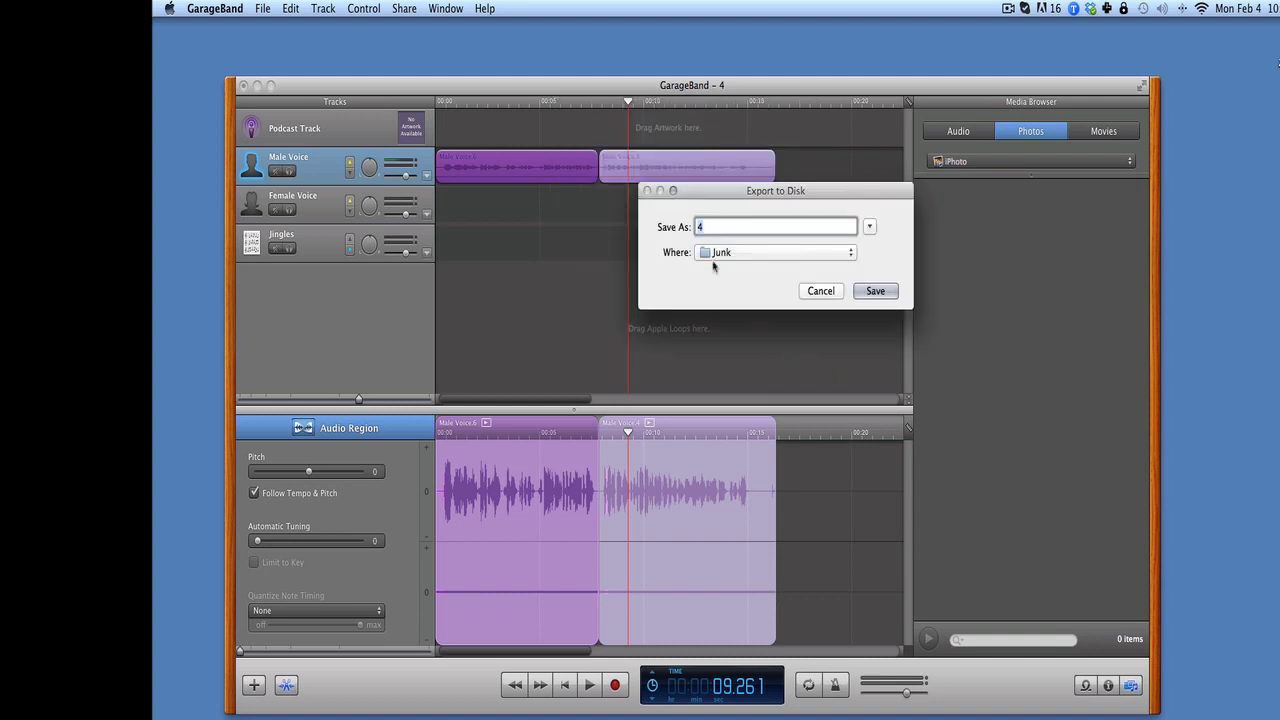
- Save the MP3 export as '5' on the Desktop
type("5")
left_click(708, 256)
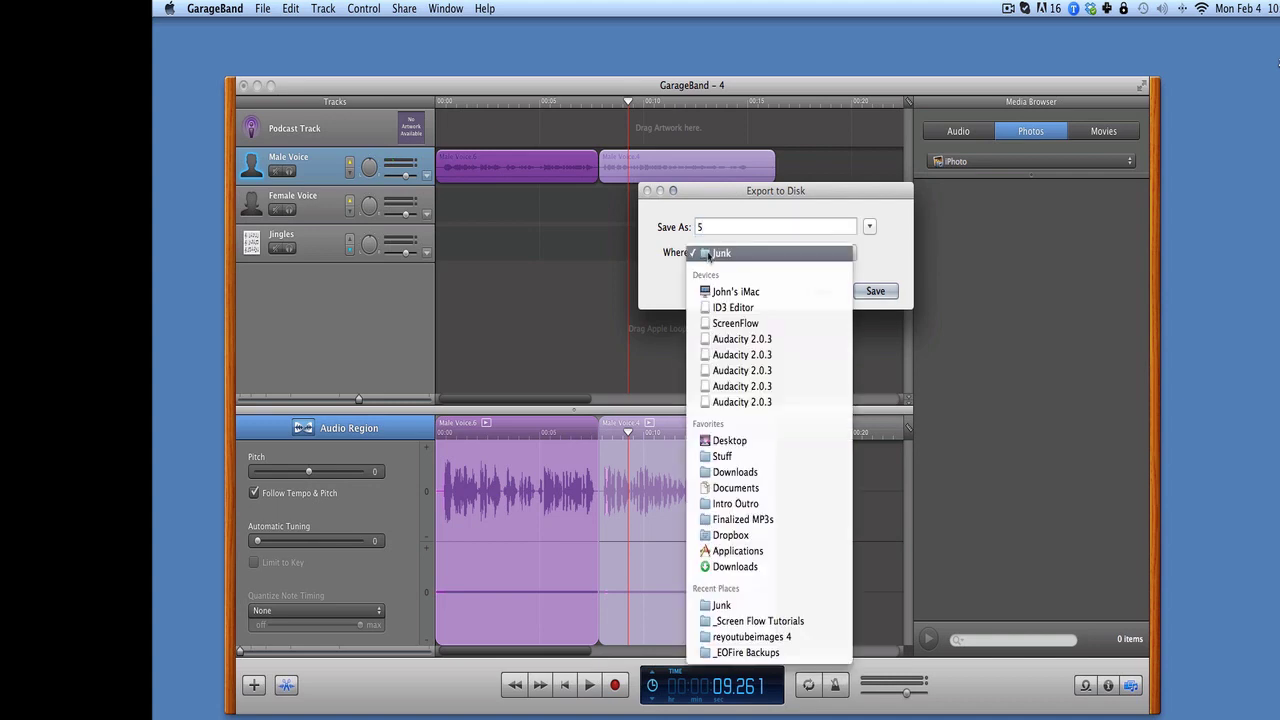
left_click(733, 441)
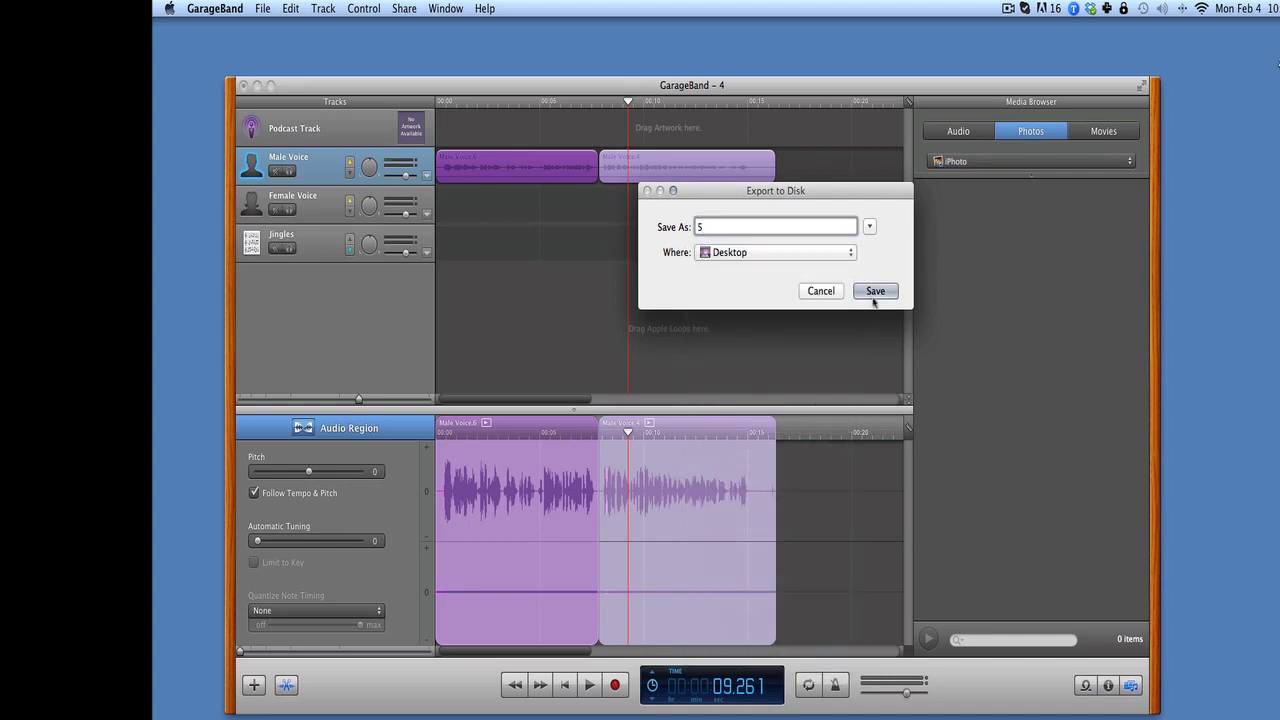
left_click(874, 294)
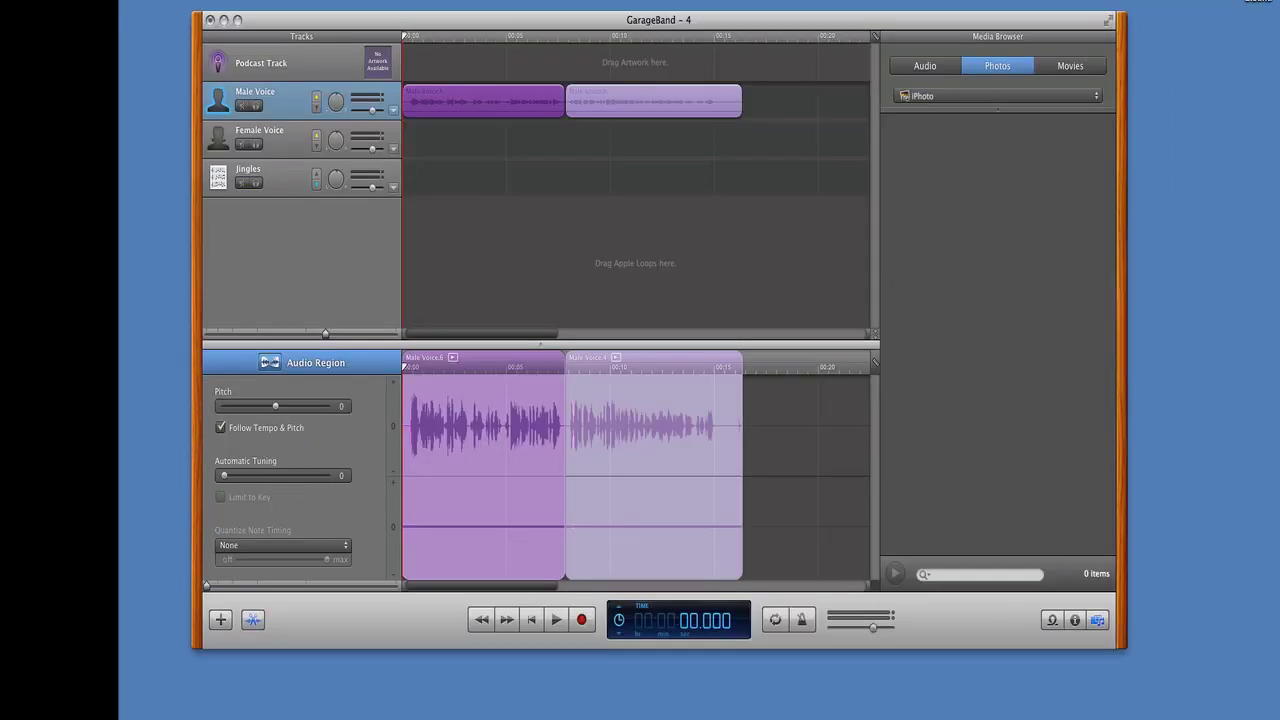
- Drag the exported 5.mp3 icon into the open desktop area where it is visible
left_click_drag(1206, 671, 646, 675)
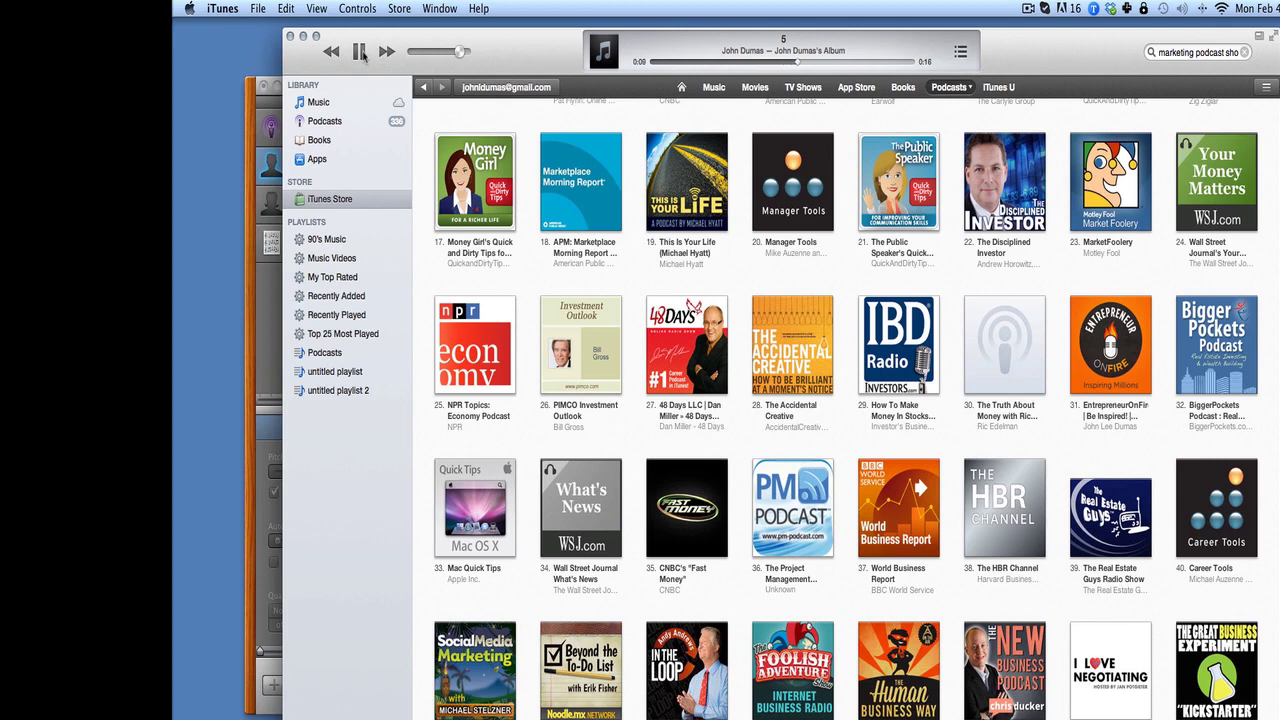
- Pause the playing 5 track in iTunes and minimize iTunes to the Dock
left_click(359, 51)
left_click(303, 37)
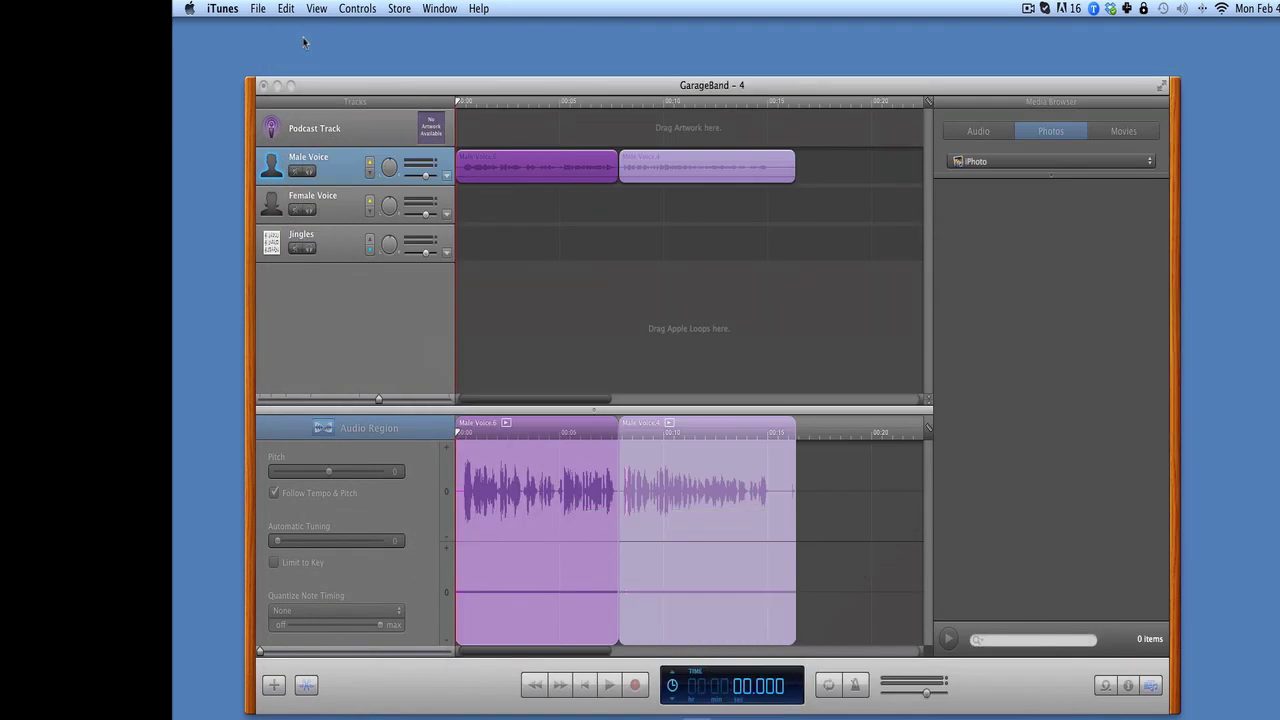